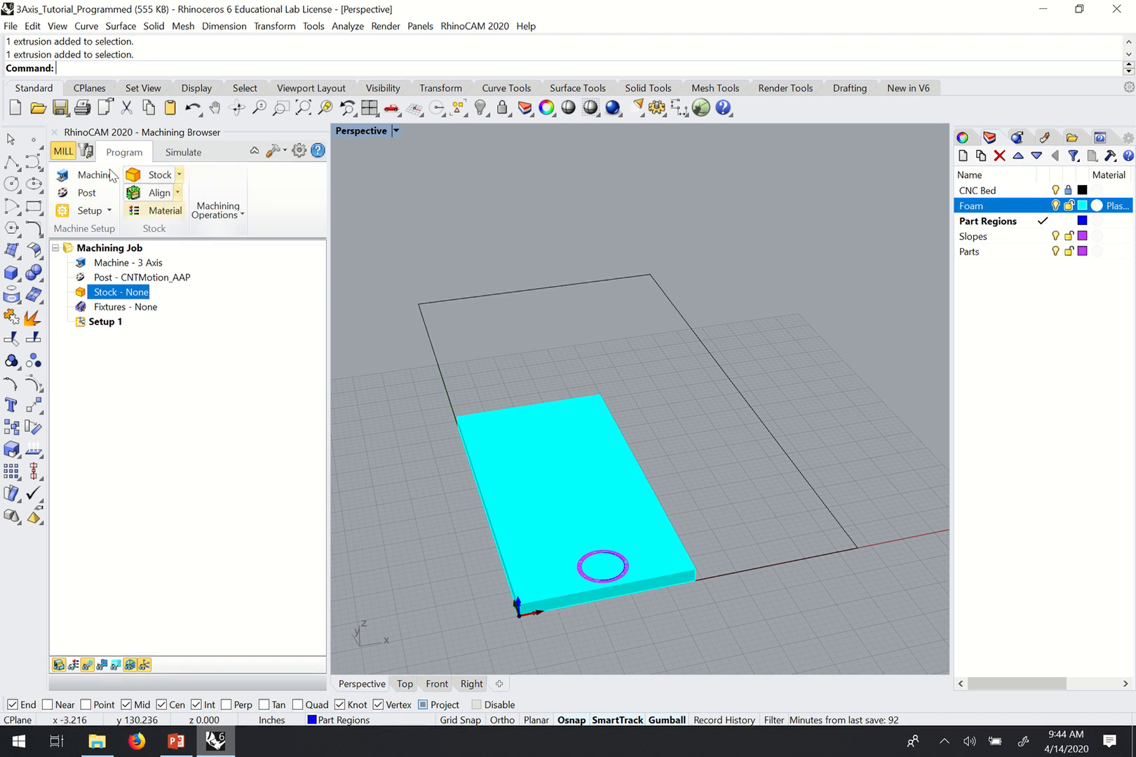
Show the machining objects and browse for a tool library in Desktop > ARCH 1502 > Tool Libraries
click(86, 152)
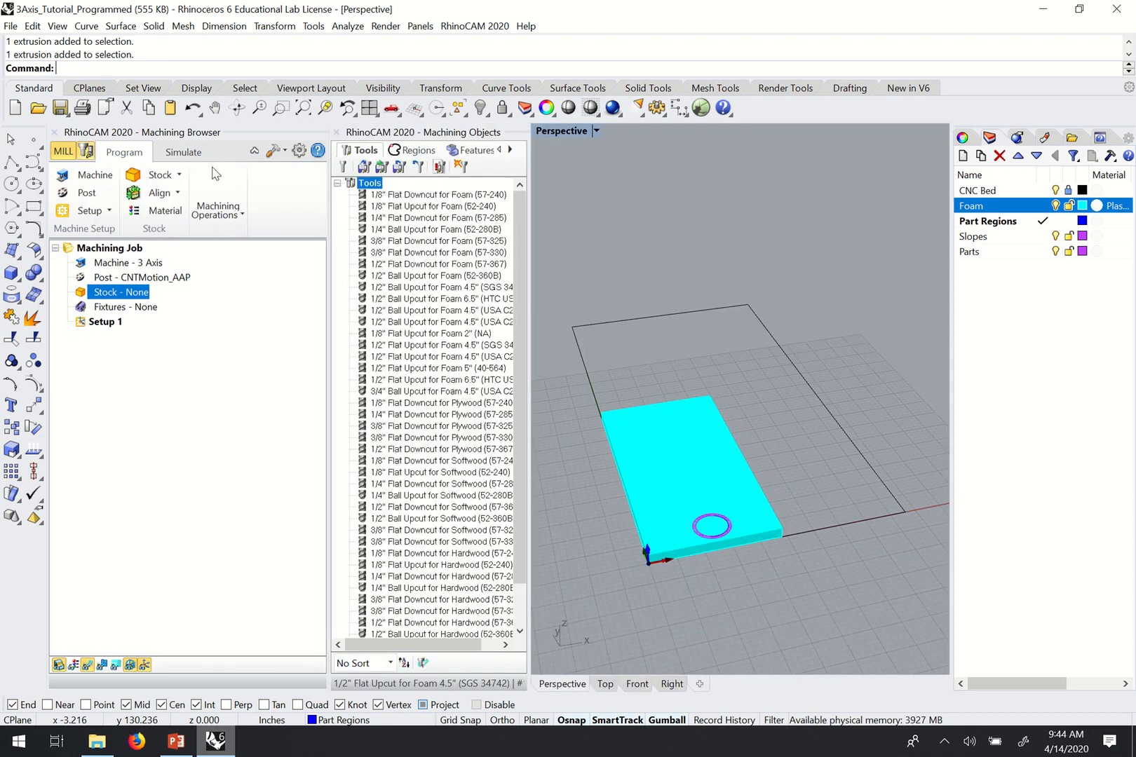
click(363, 170)
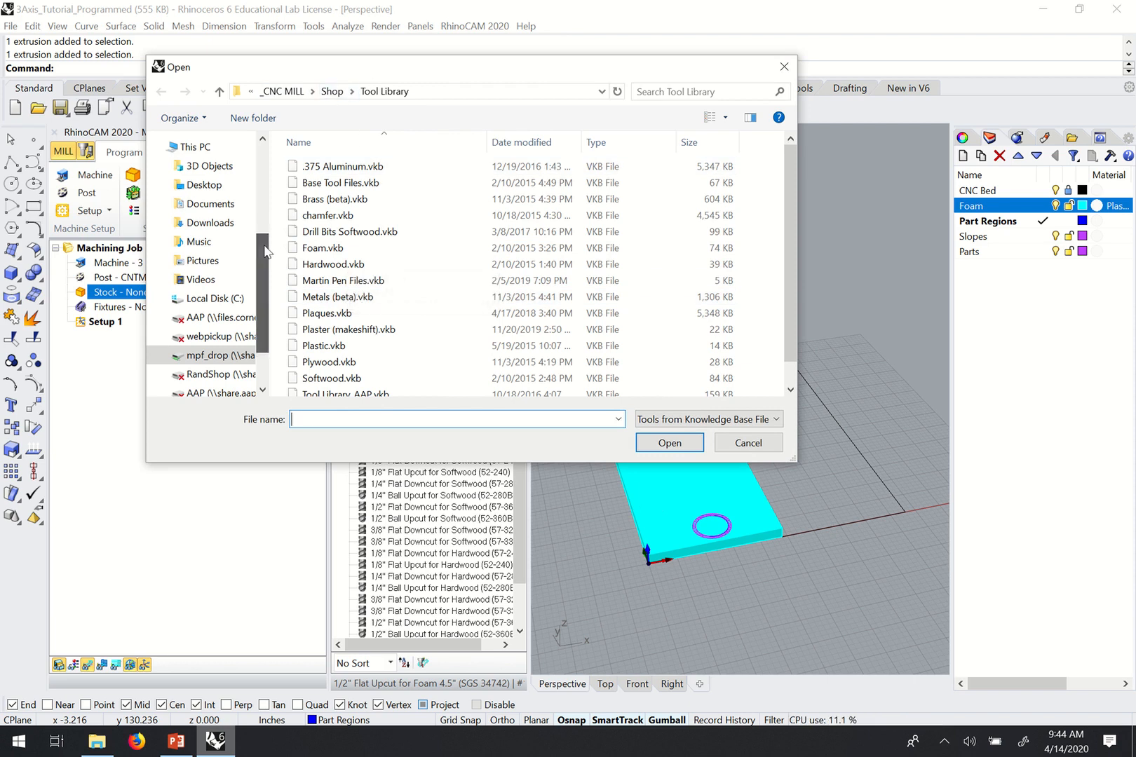
mouse_move(266, 249)
mouse_down()
mouse_move(265, 160)
mouse_move(259, 273)
mouse_move(261, 251)
mouse_up()
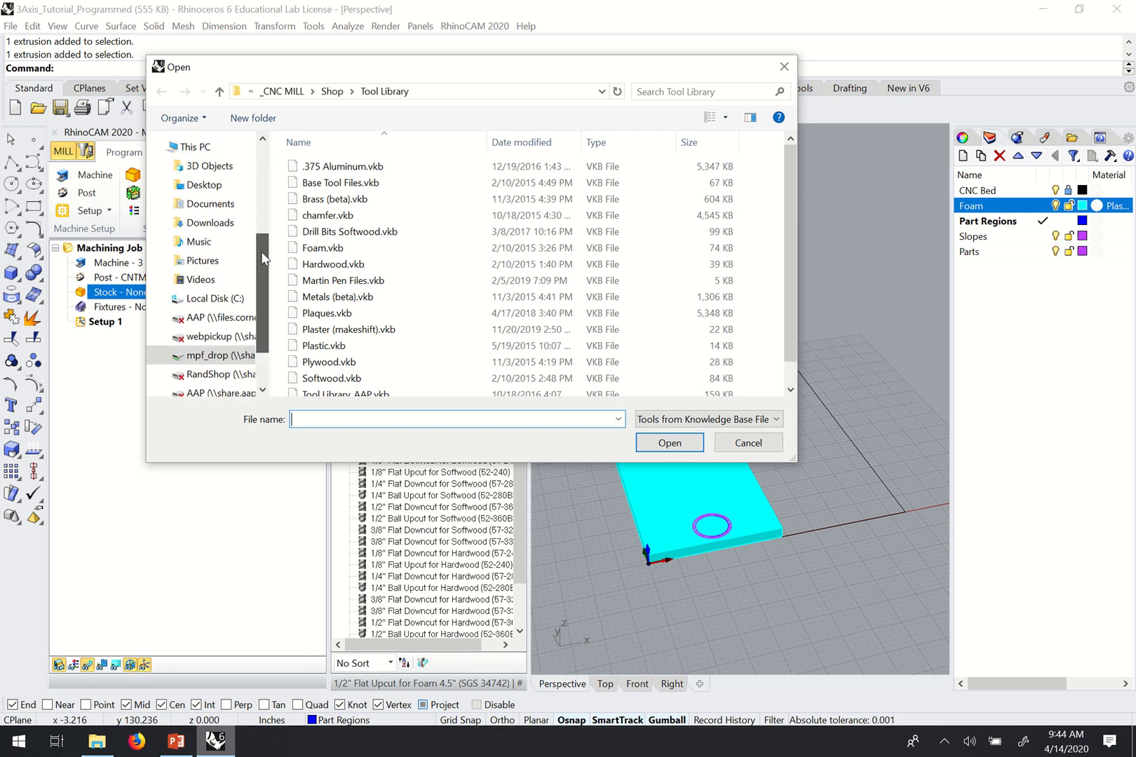
click(218, 186)
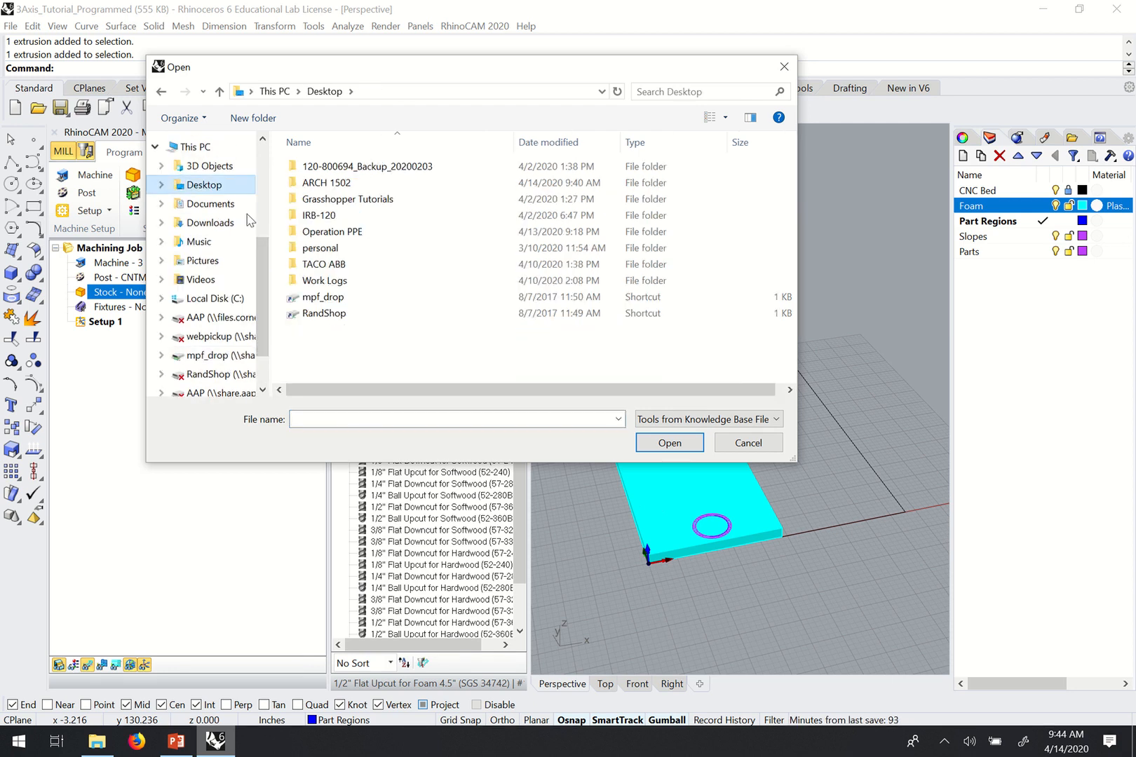
click(342, 190)
double_click(342, 184)
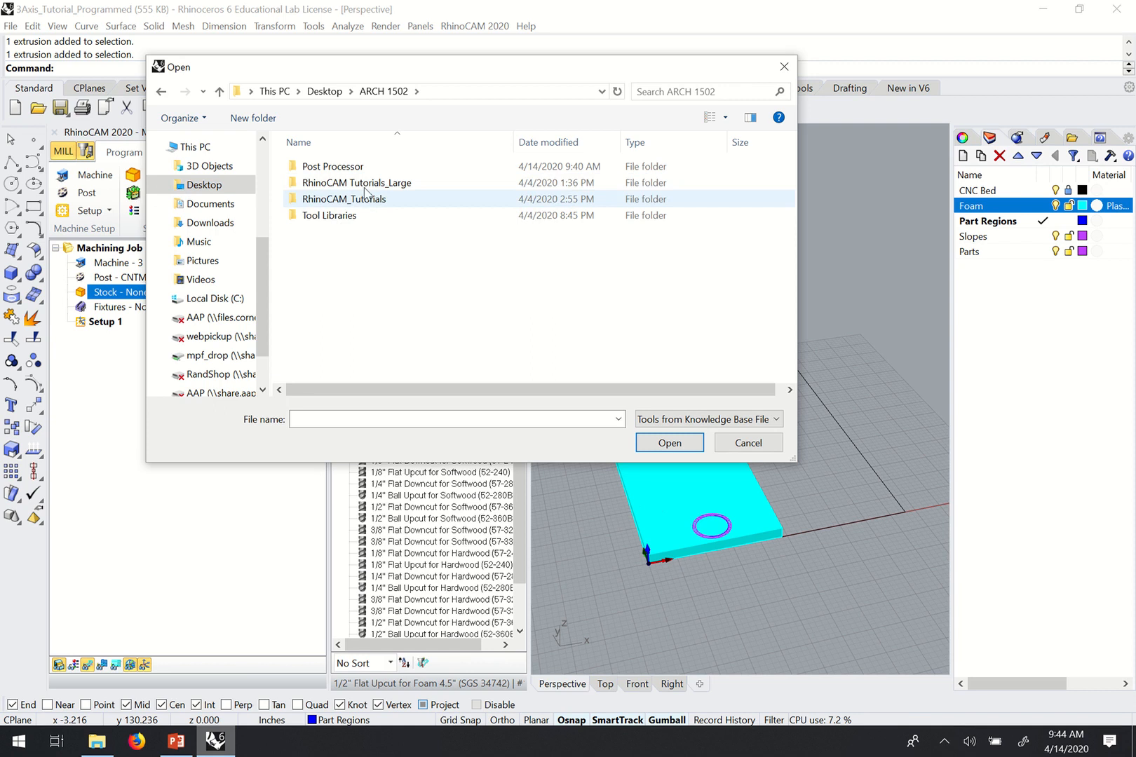
double_click(319, 219)
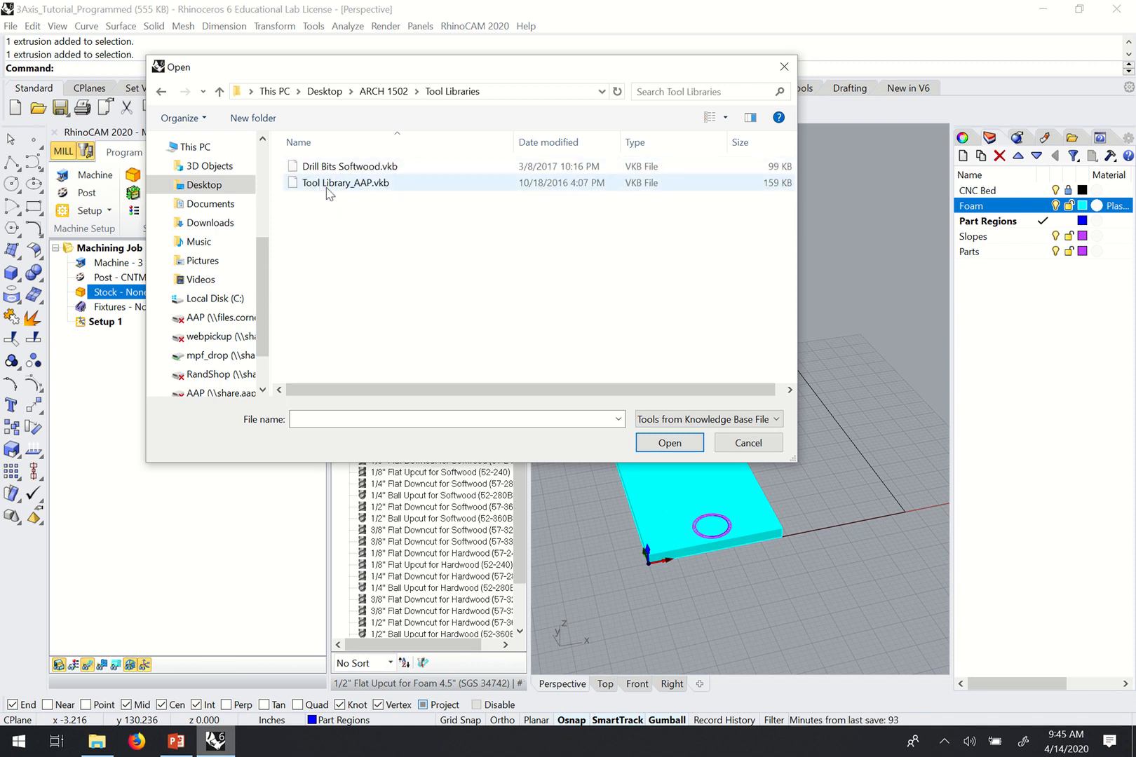
Pick Tool Library_AAP.vkb as the library, cancel loading it and hide the machining objects
click(331, 187)
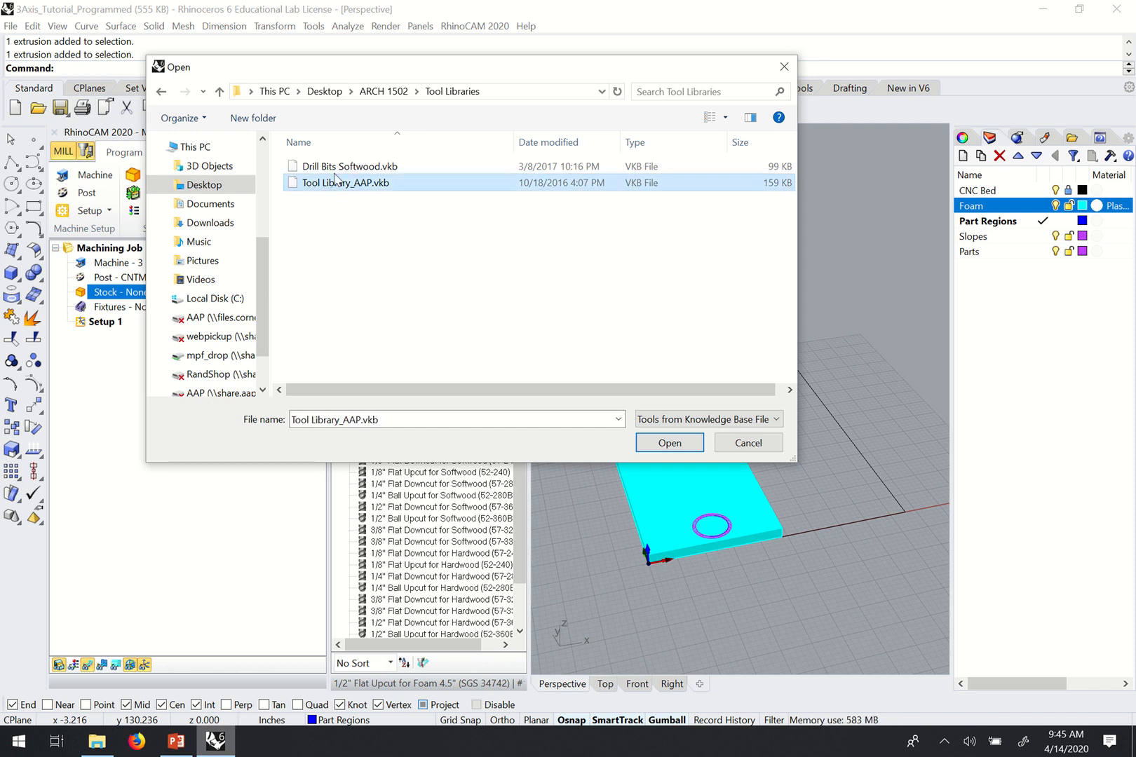
click(330, 168)
click(329, 184)
click(751, 443)
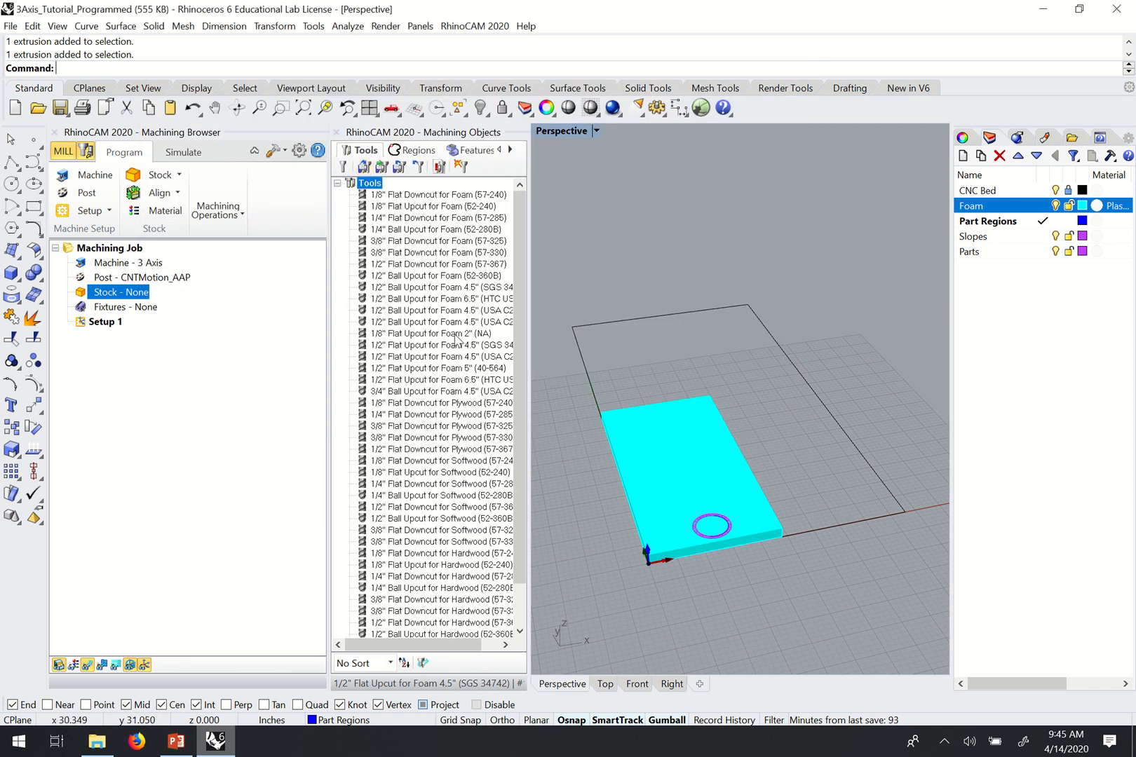
click(338, 131)
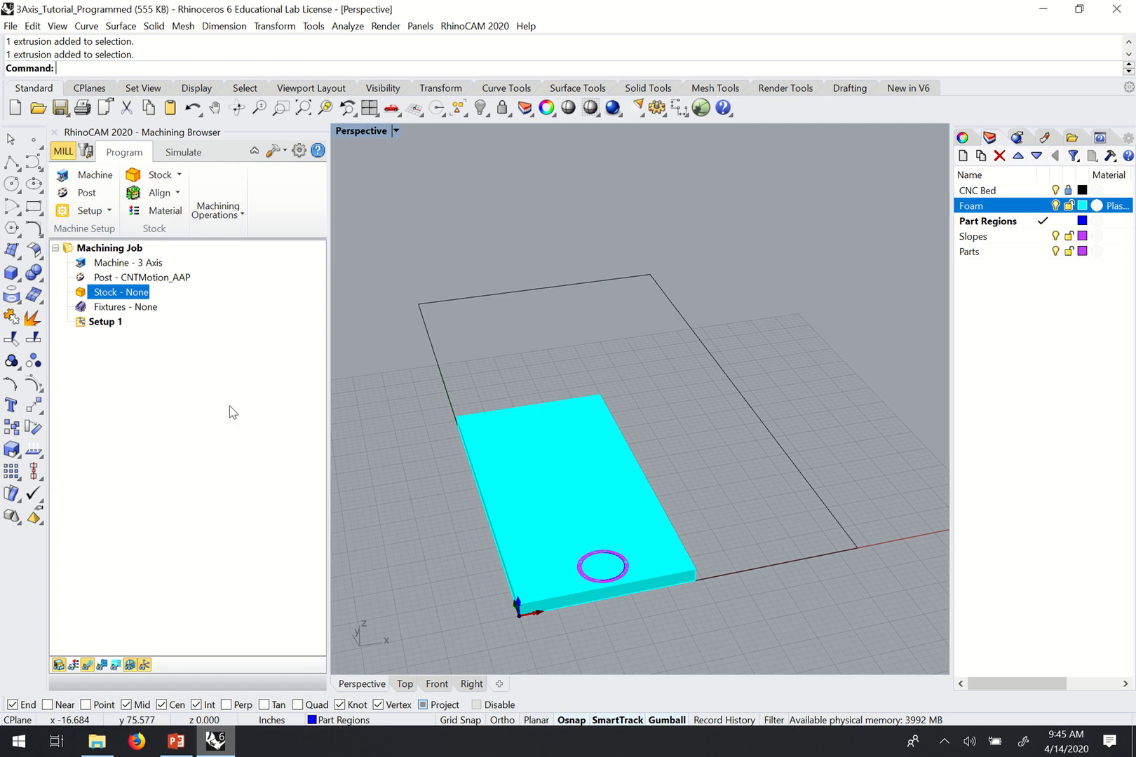
Check the post-processor options for CNTMotion_AAP and the folder holding the post files, and close them without changes
click(93, 194)
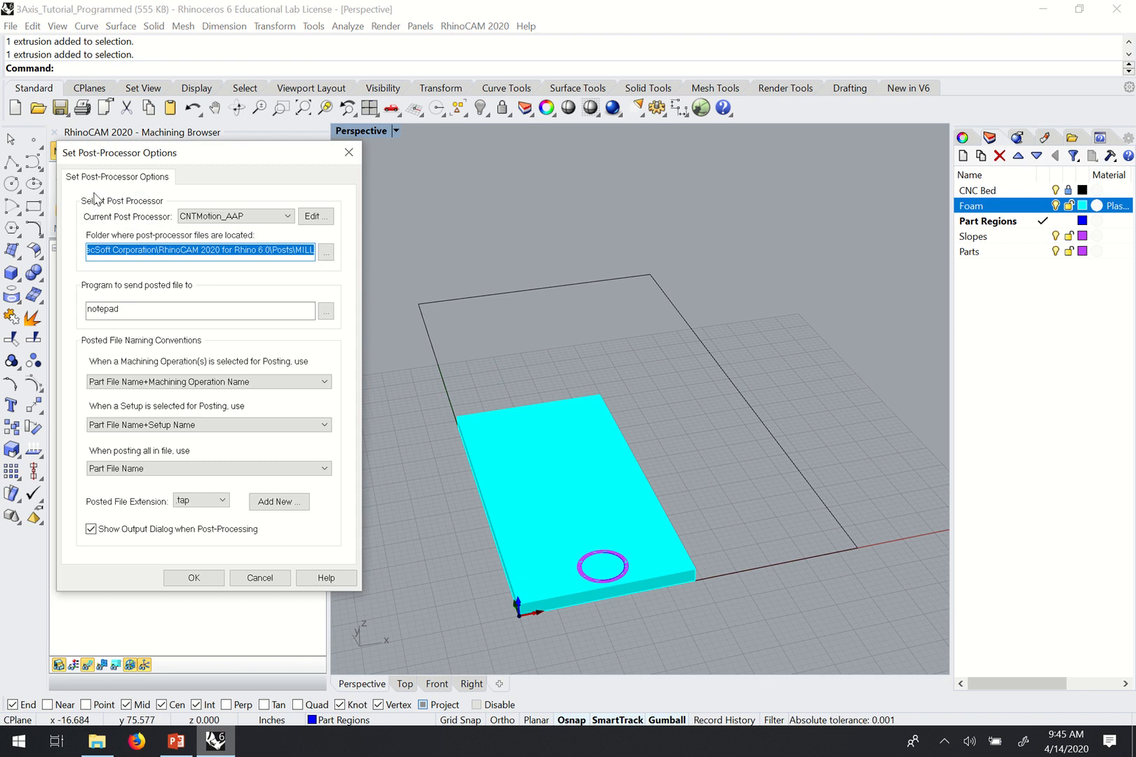
click(286, 218)
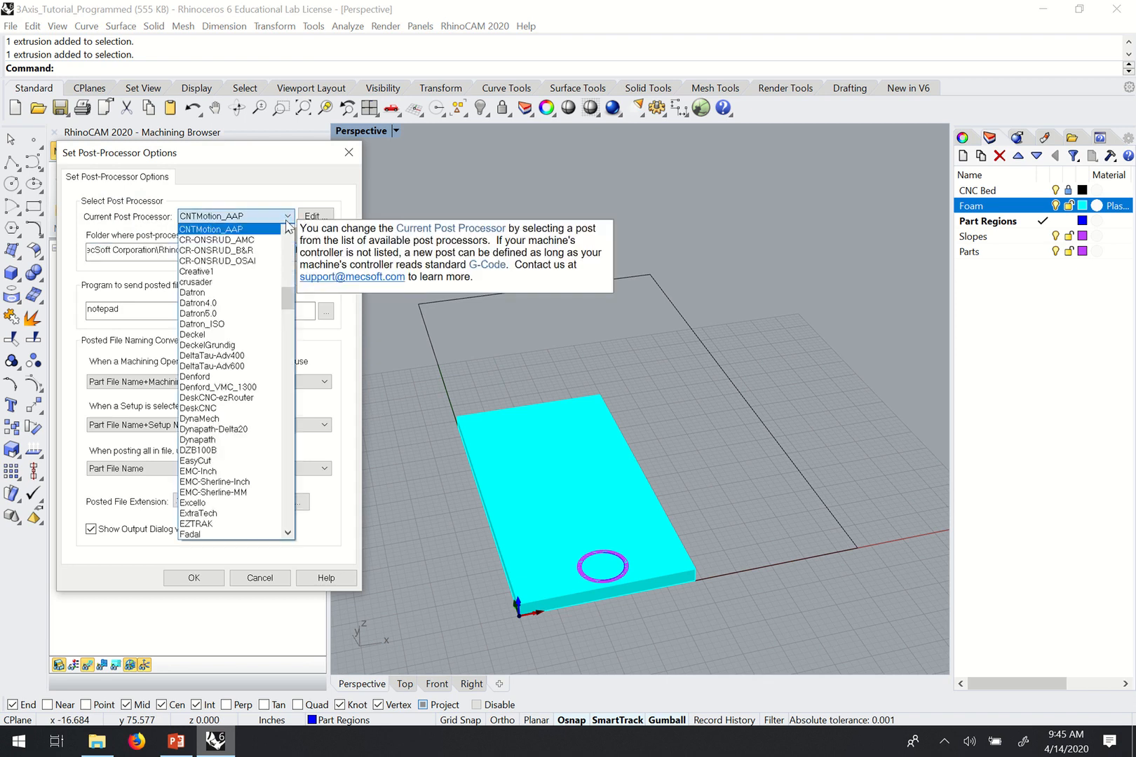
scroll(287, 294, up, 2)
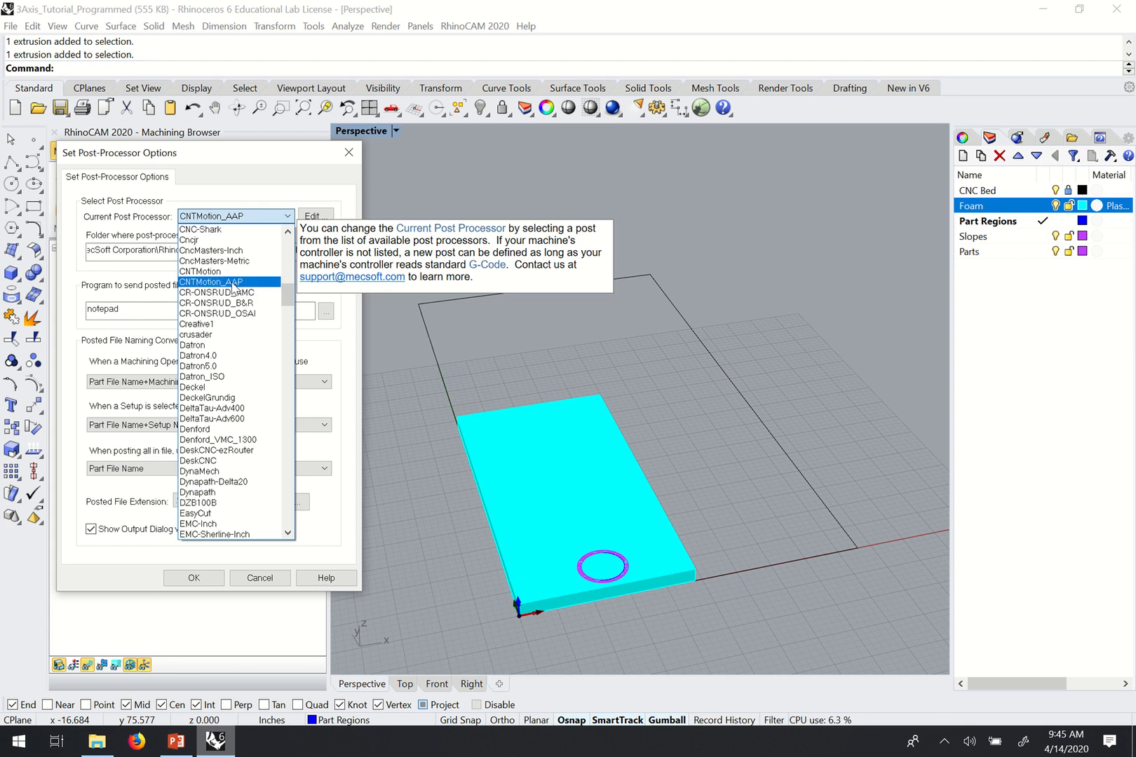
click(240, 175)
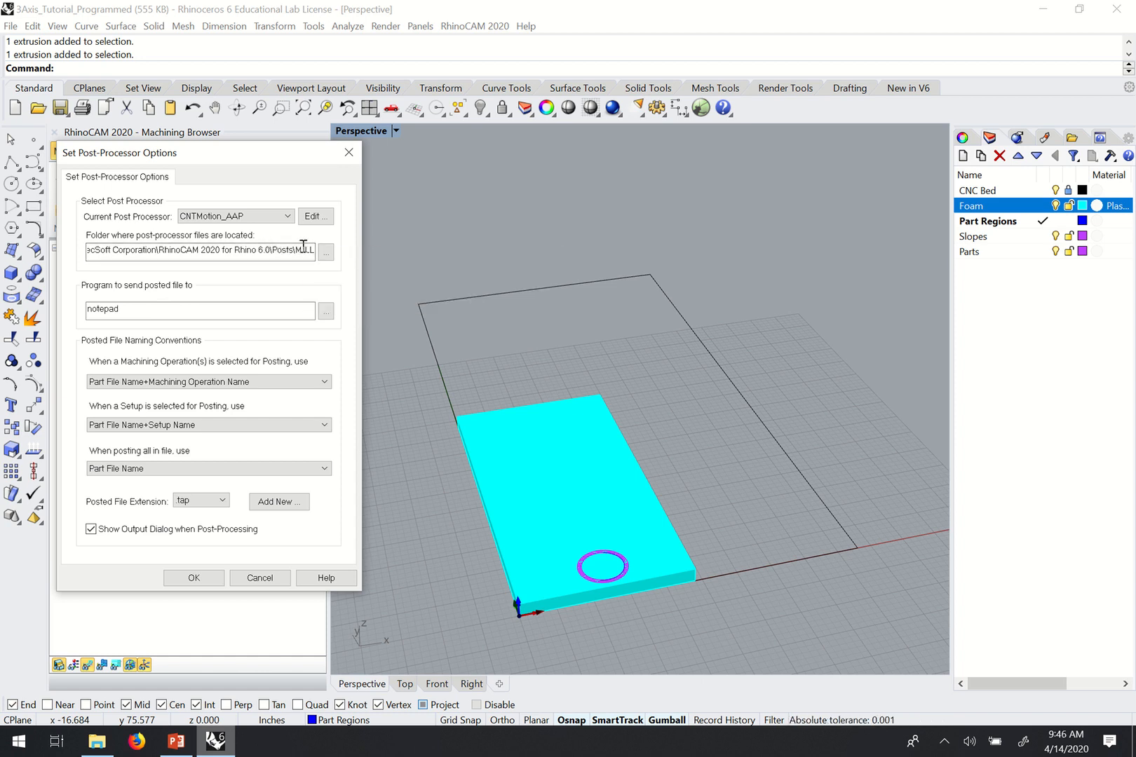
click(349, 153)
Minimize Rhino and open the Post Processor folder inside the desktop's ARCH 1502 folder in File Explorer
click(1043, 9)
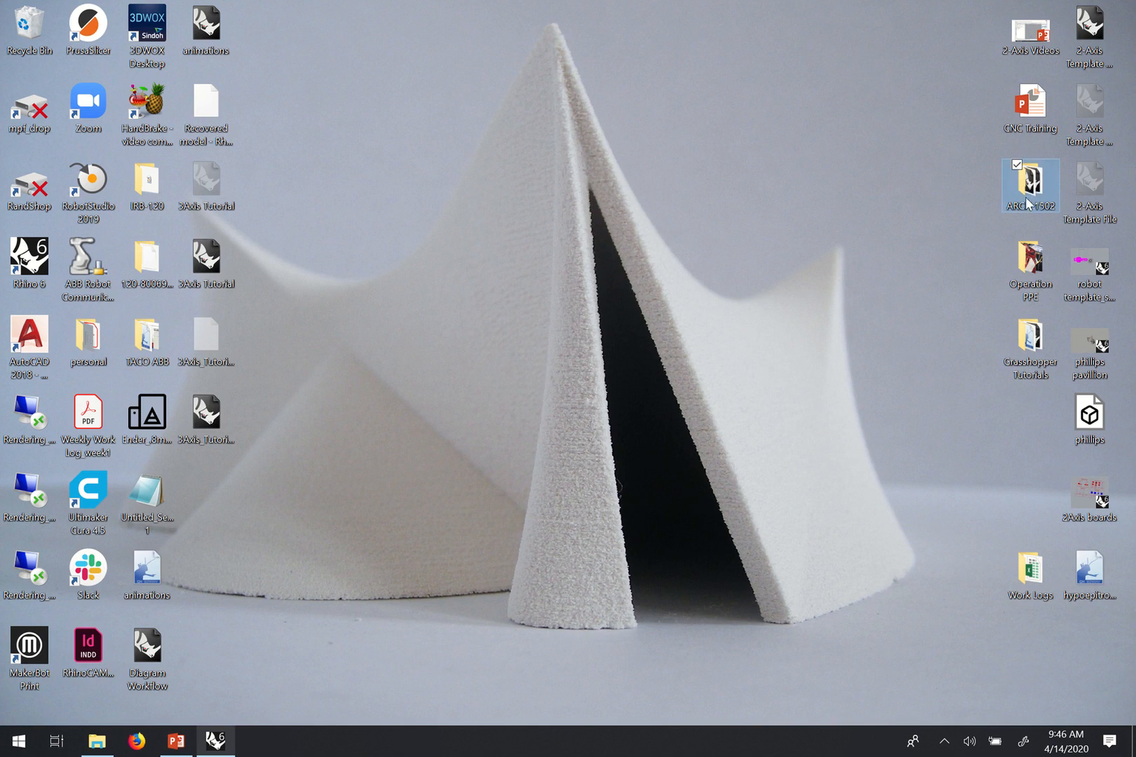
key(Return)
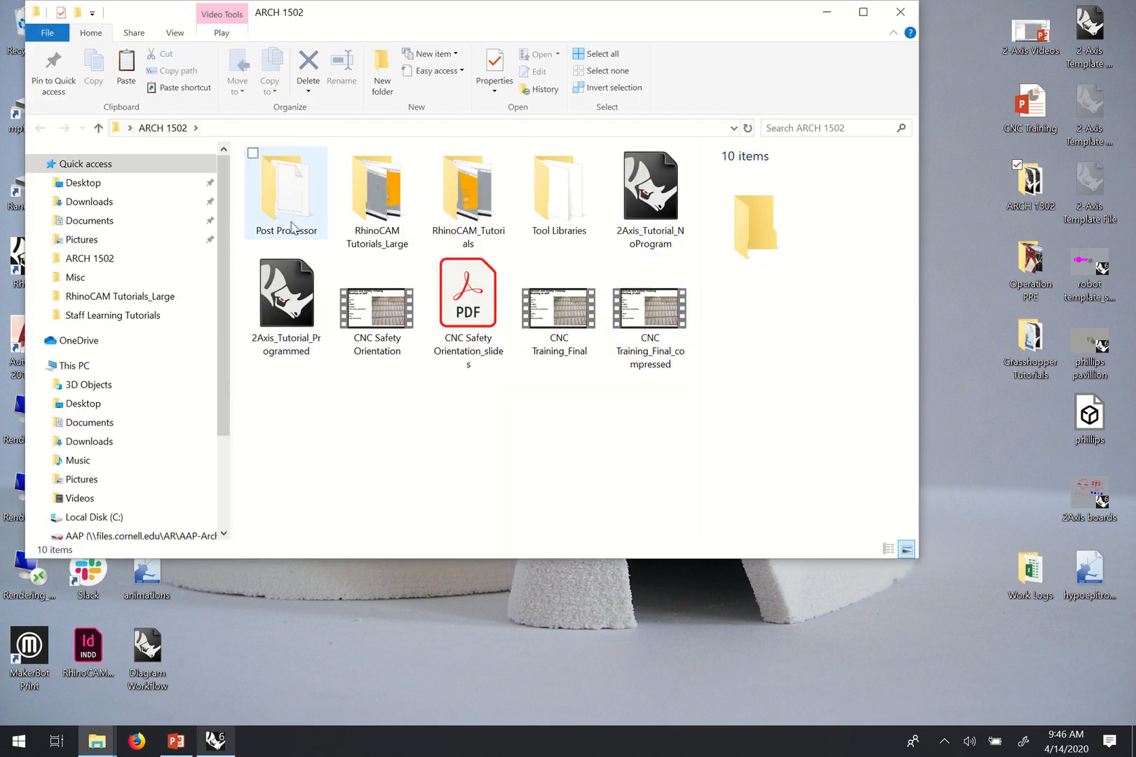
double_click(306, 202)
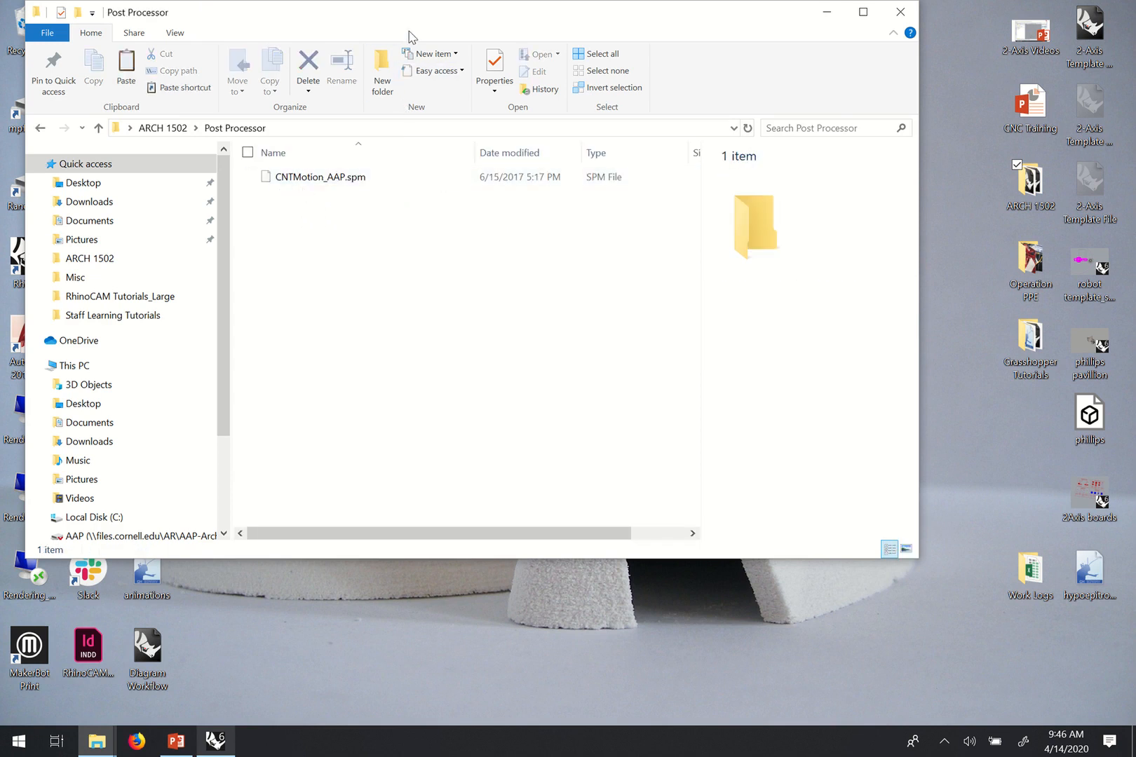
drag(611, 18, 783, 23)
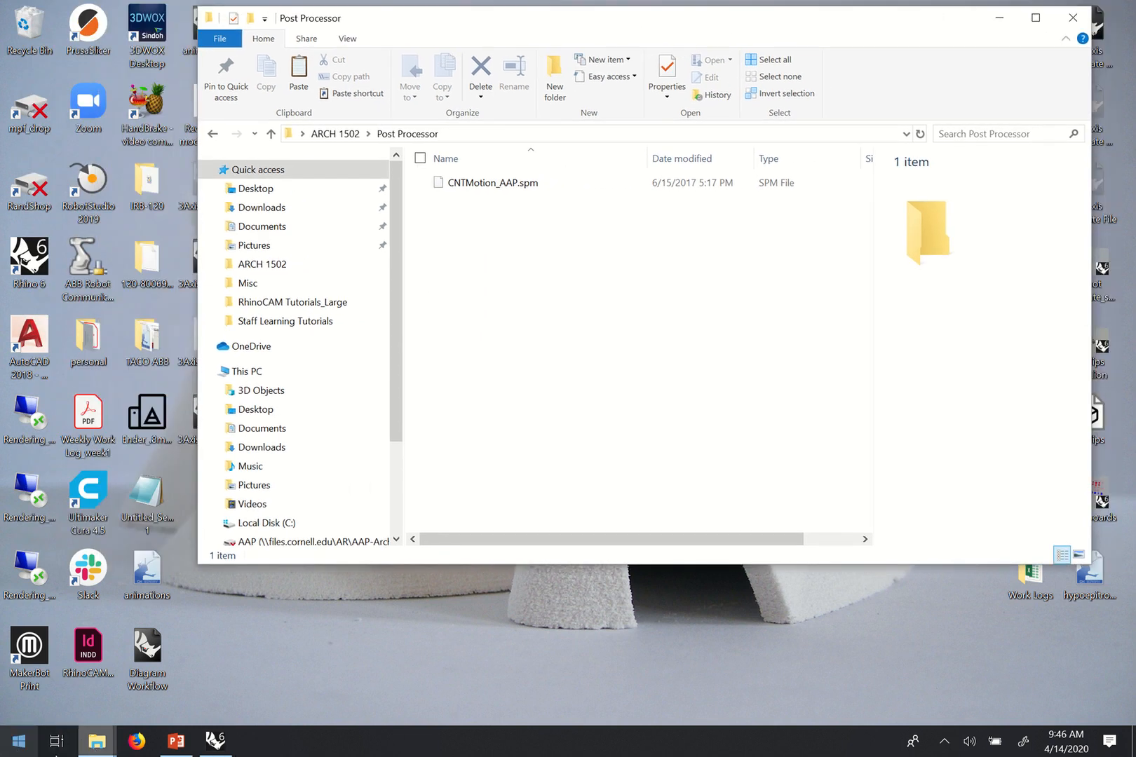
Bring up the MILL folder window and navigate it from This PC through Local Disk (C:) to ProgramData
mouse_move(110, 749)
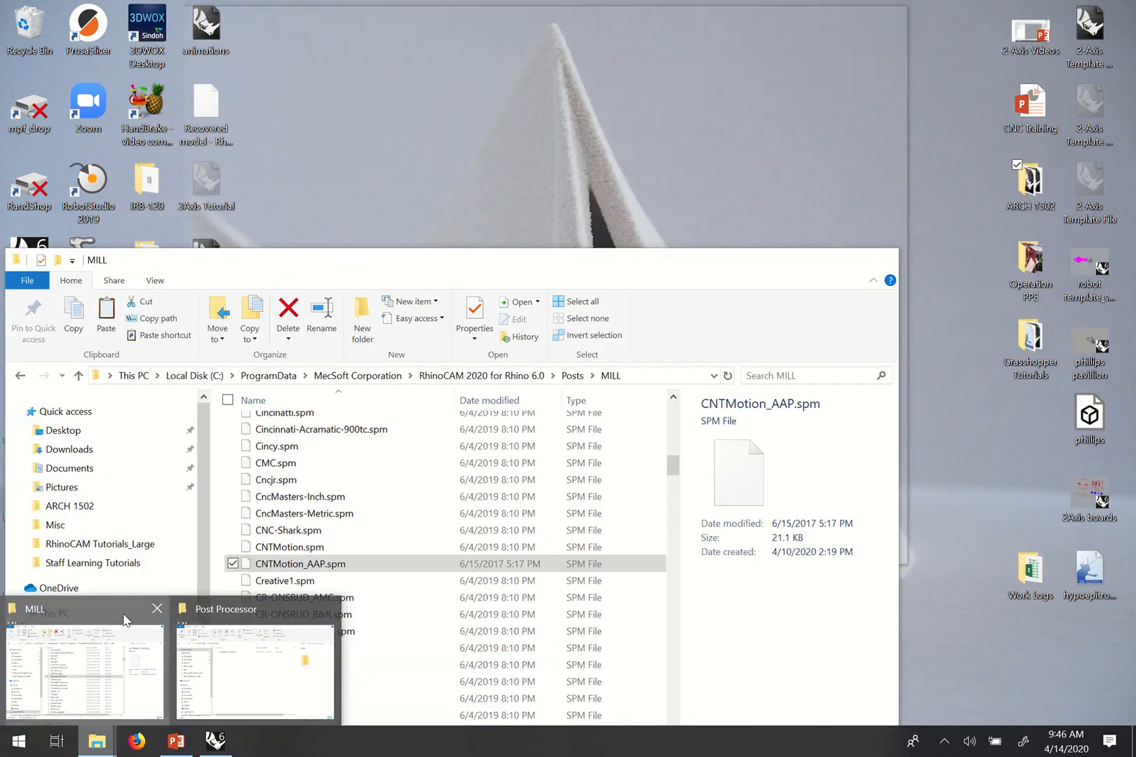
click(84, 667)
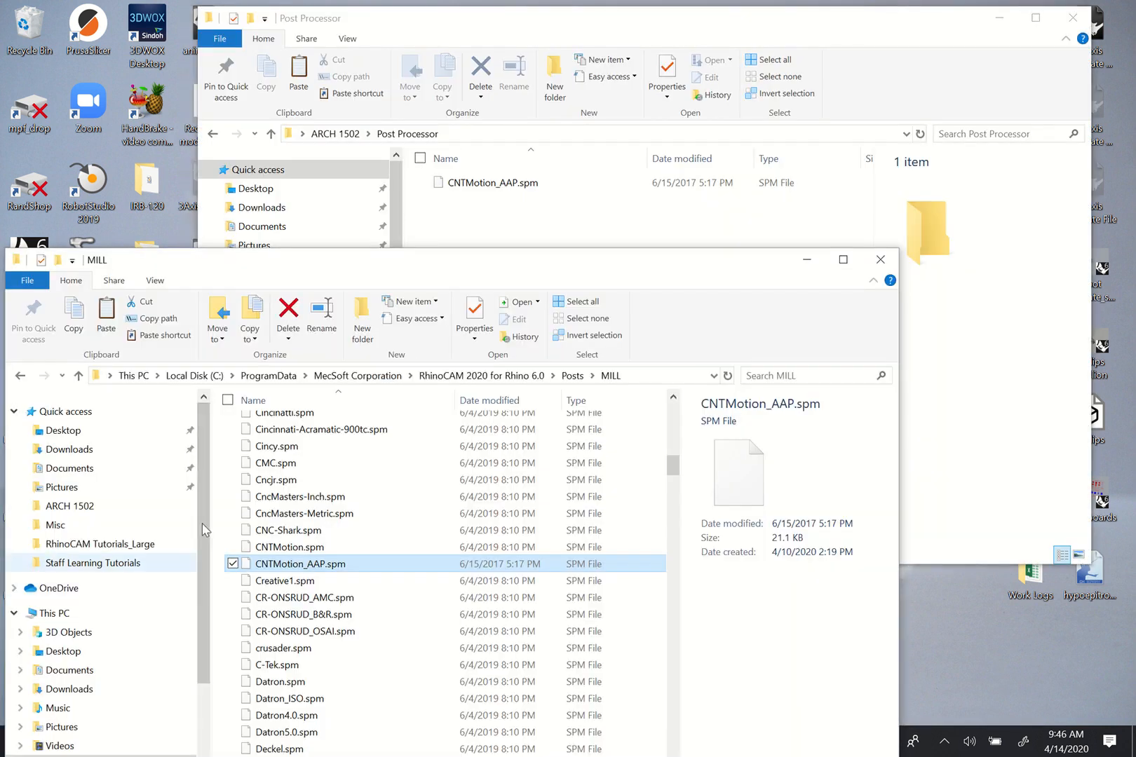
click(133, 377)
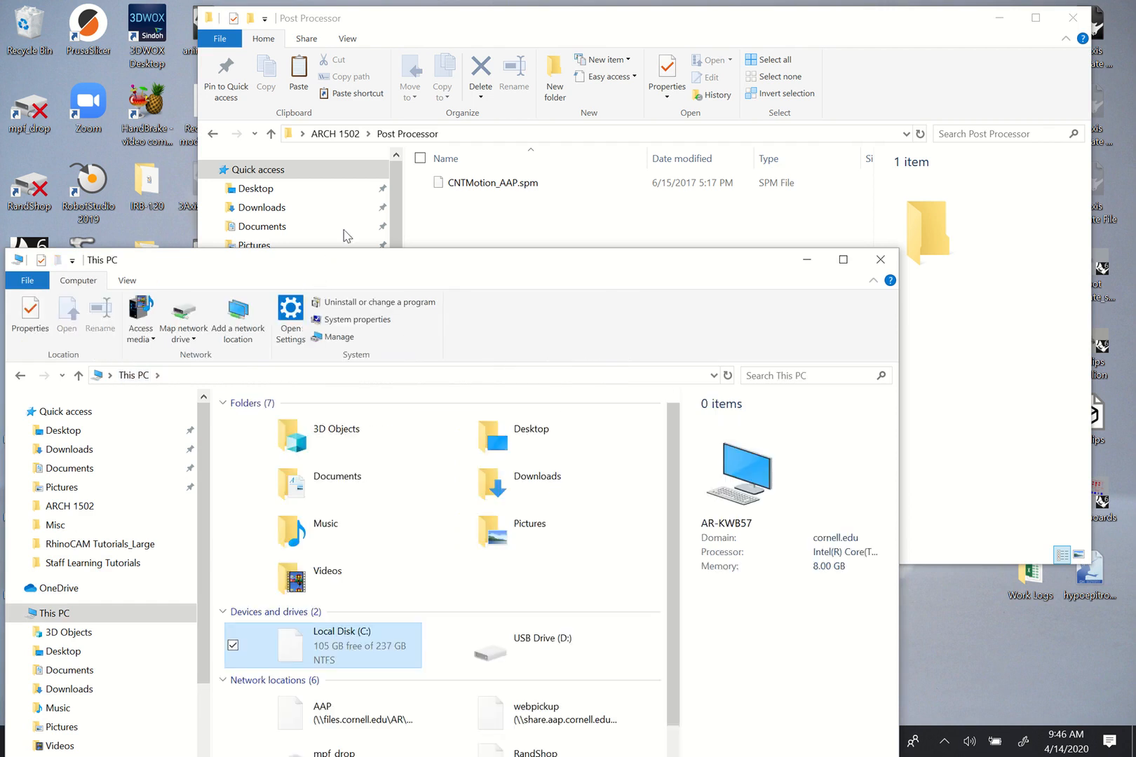
drag(324, 270, 368, 204)
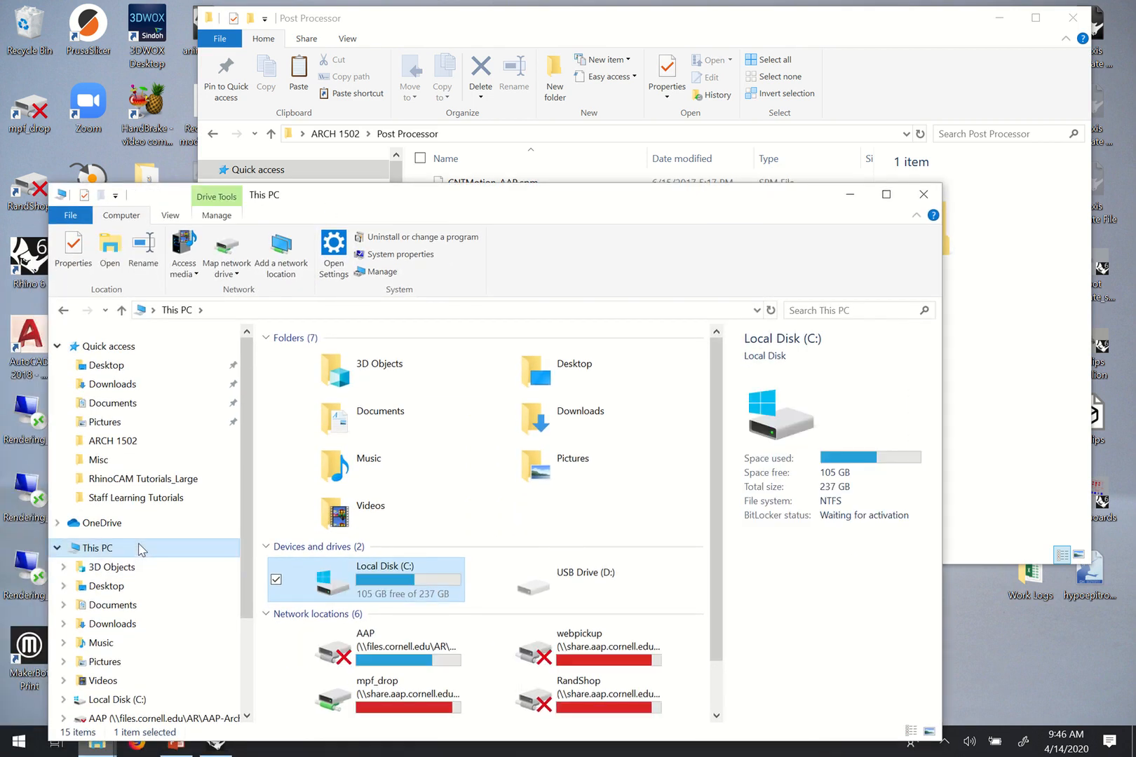
double_click(334, 586)
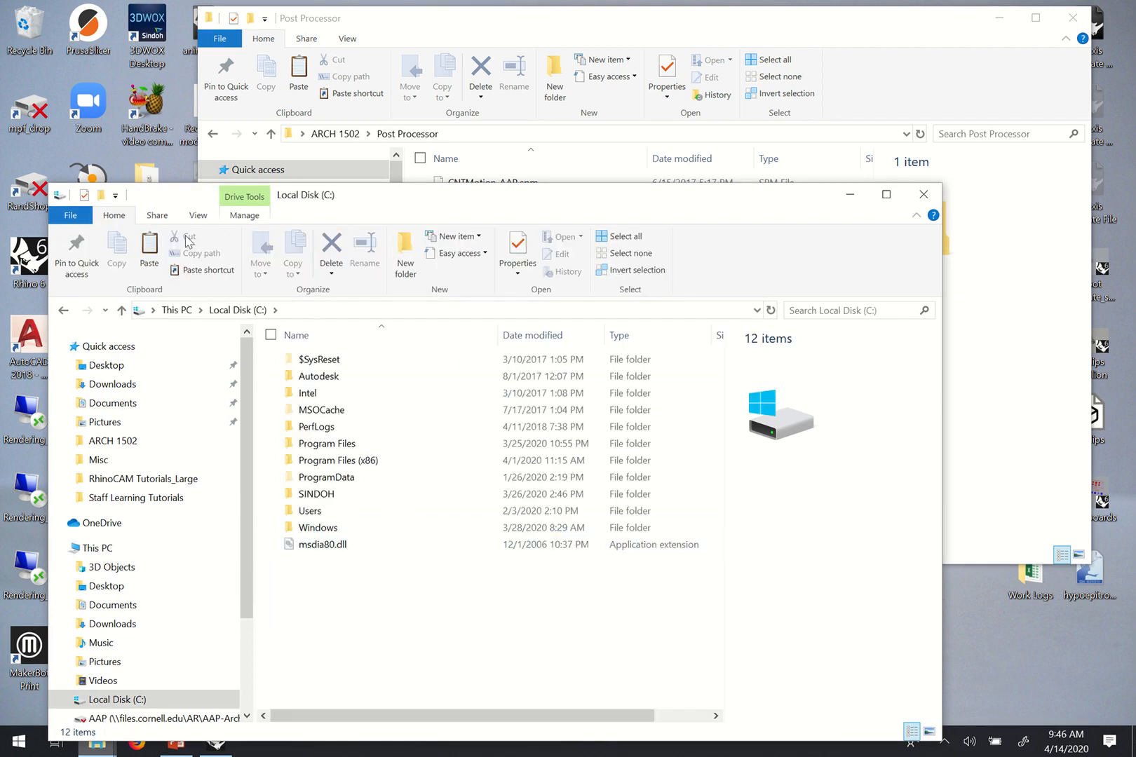
click(200, 218)
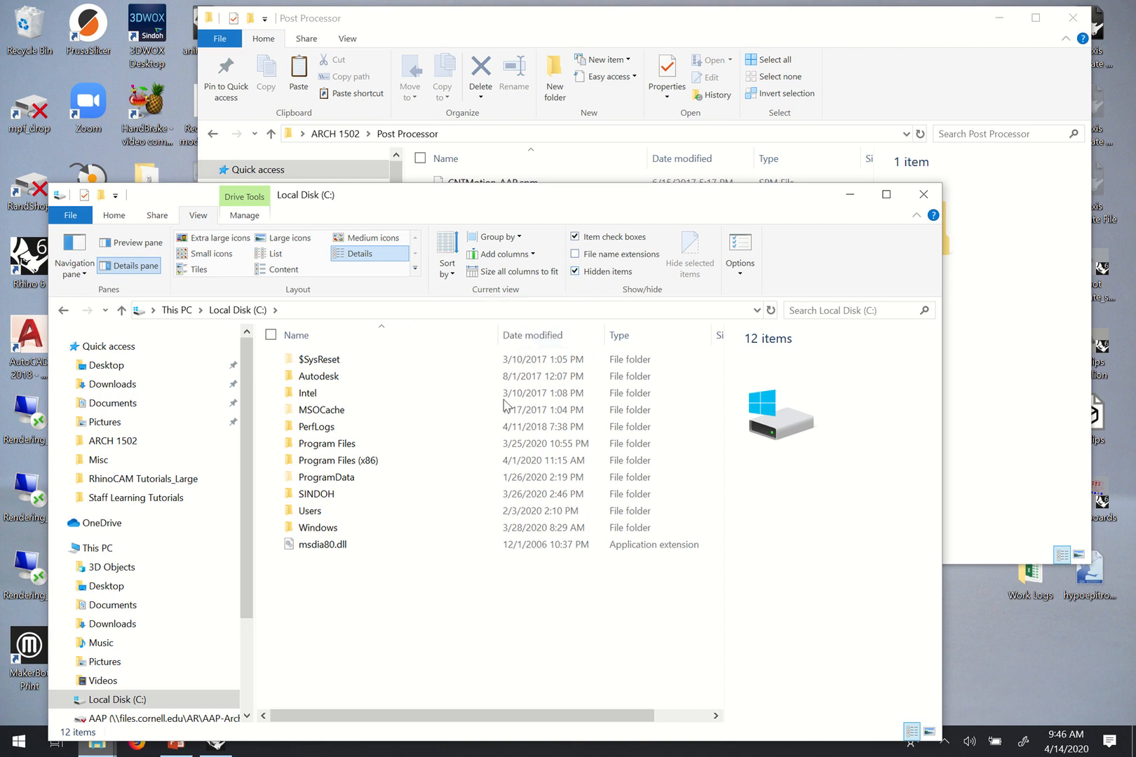
double_click(310, 480)
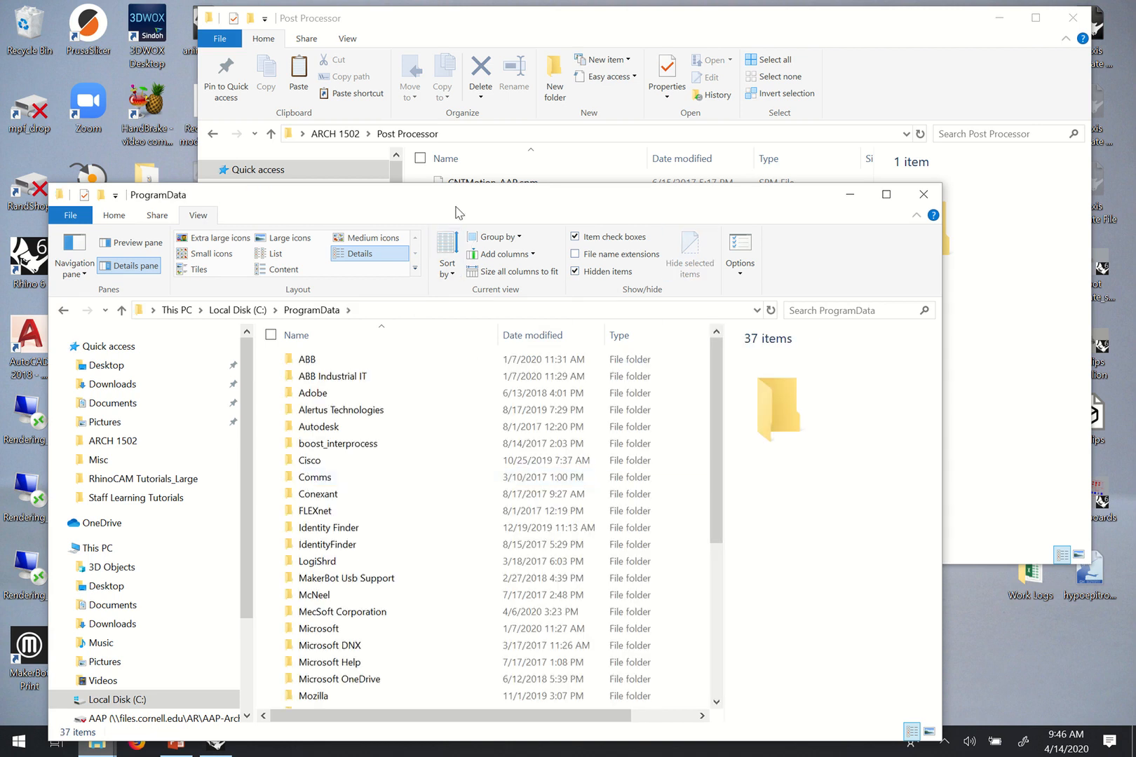
Open MecSoft Corporation > RhinoCAM 2020 for Rhino 6.0 > Posts > MILL inside ProgramData
drag(453, 193, 438, 117)
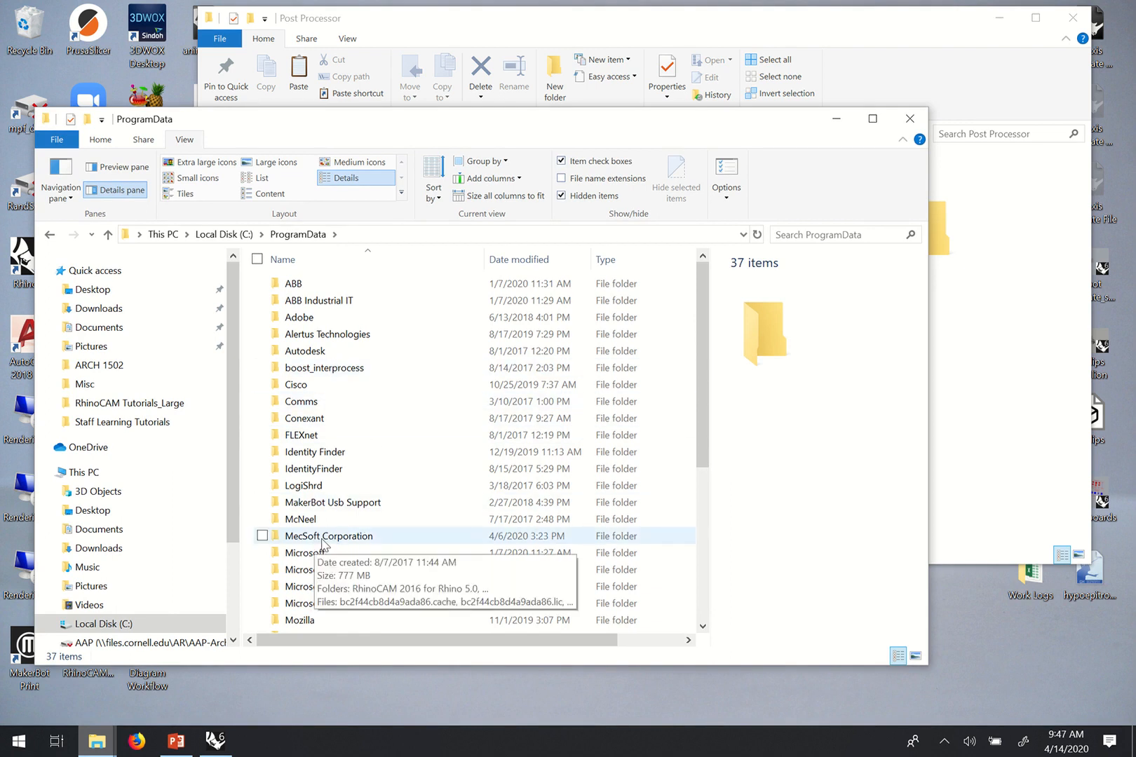
click(322, 538)
double_click(322, 544)
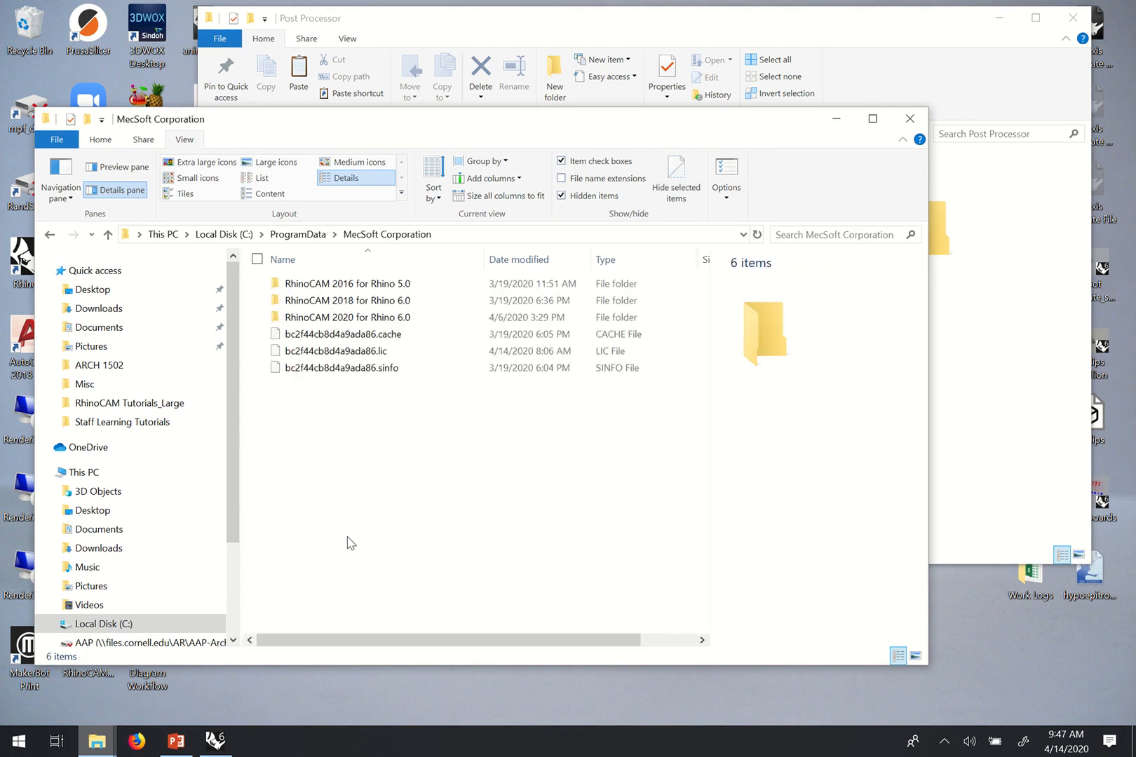
click(371, 319)
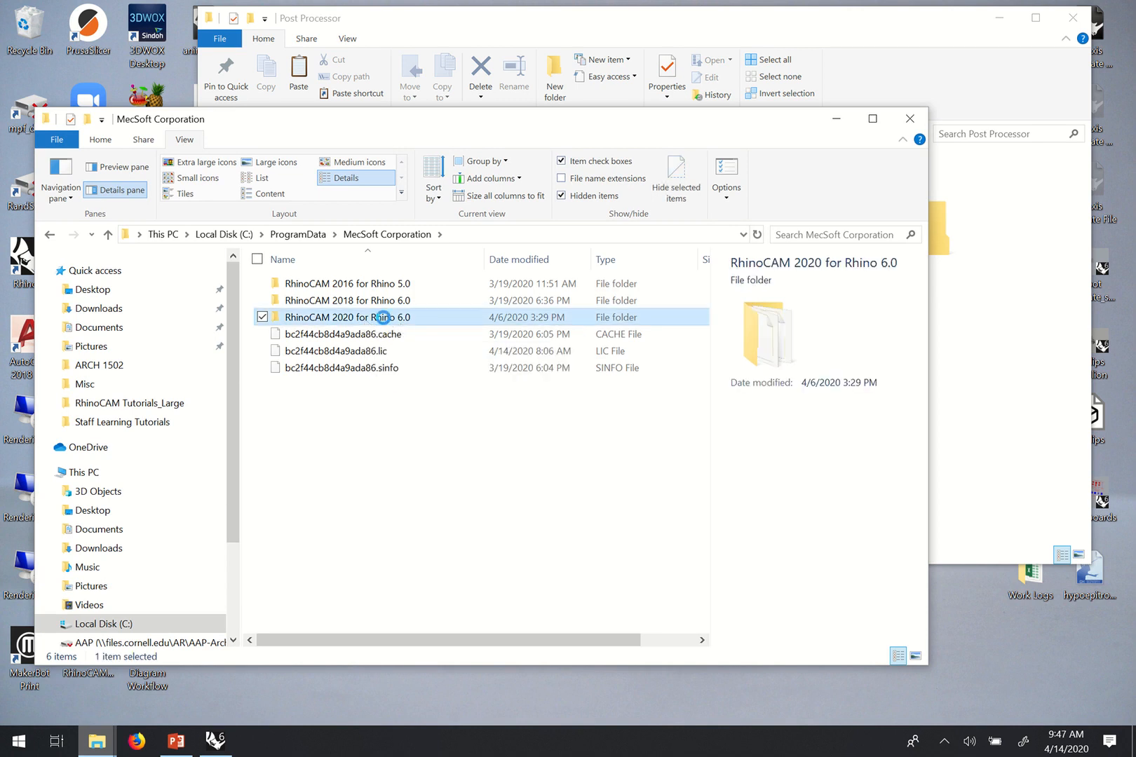
double_click(385, 322)
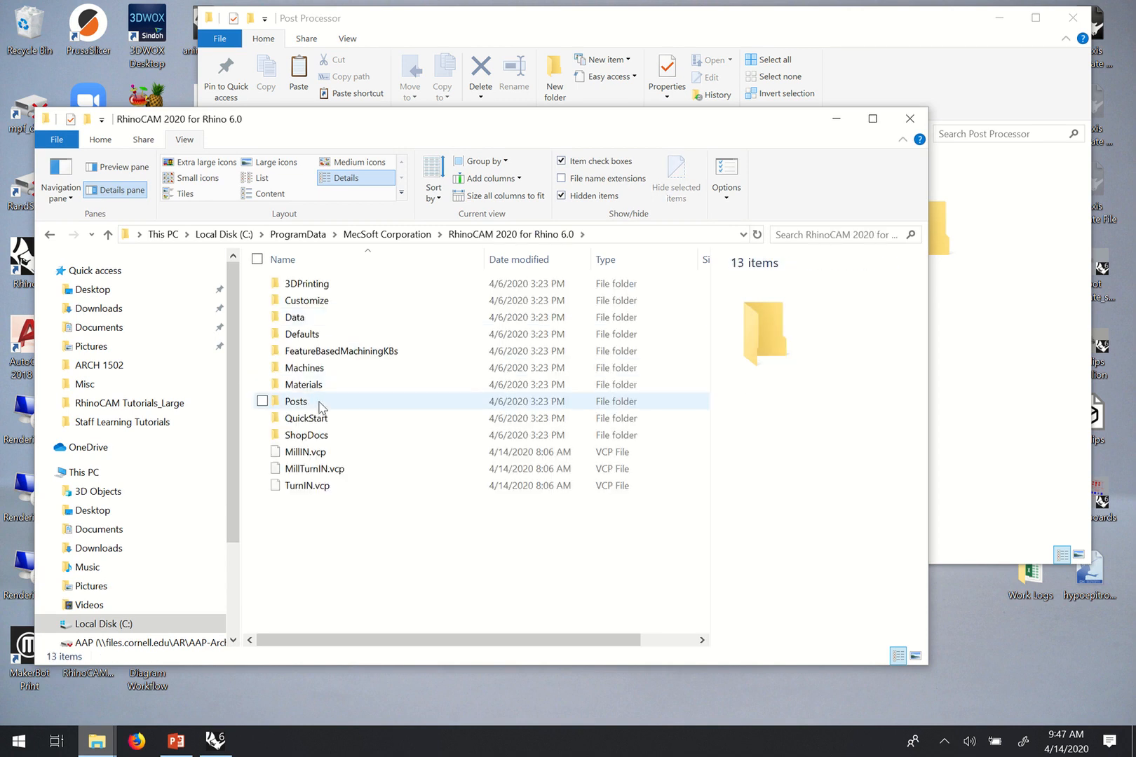
click(313, 402)
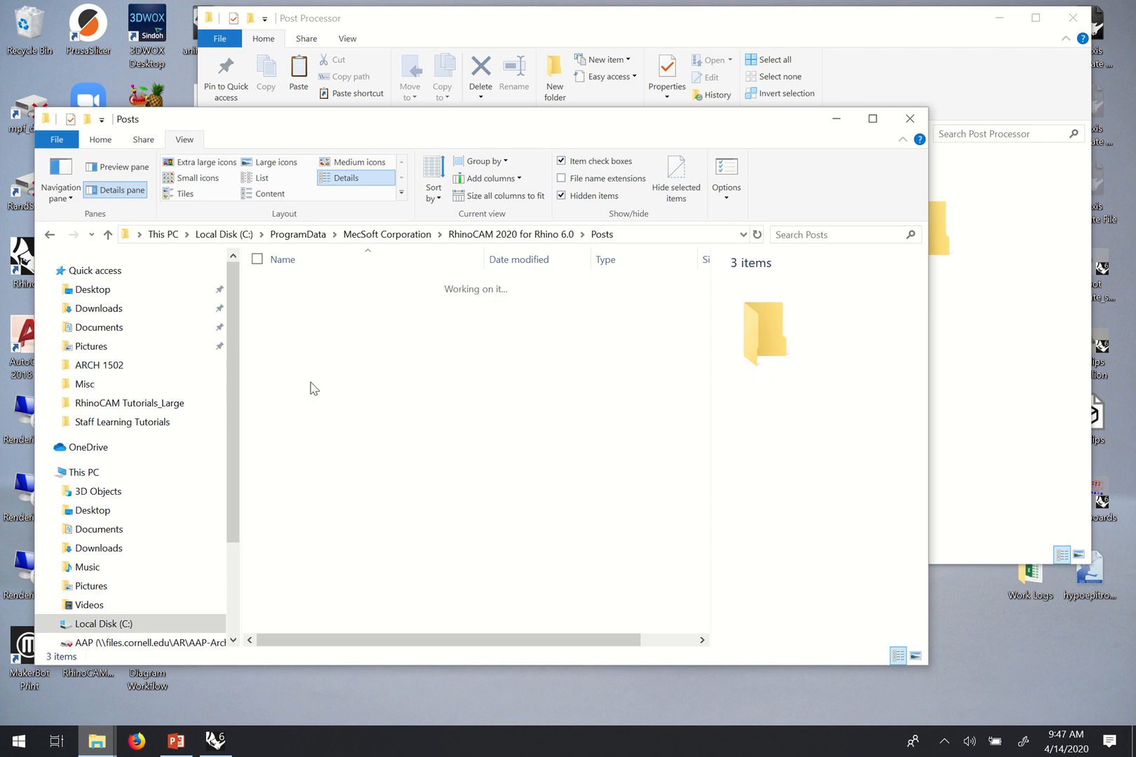
click(312, 307)
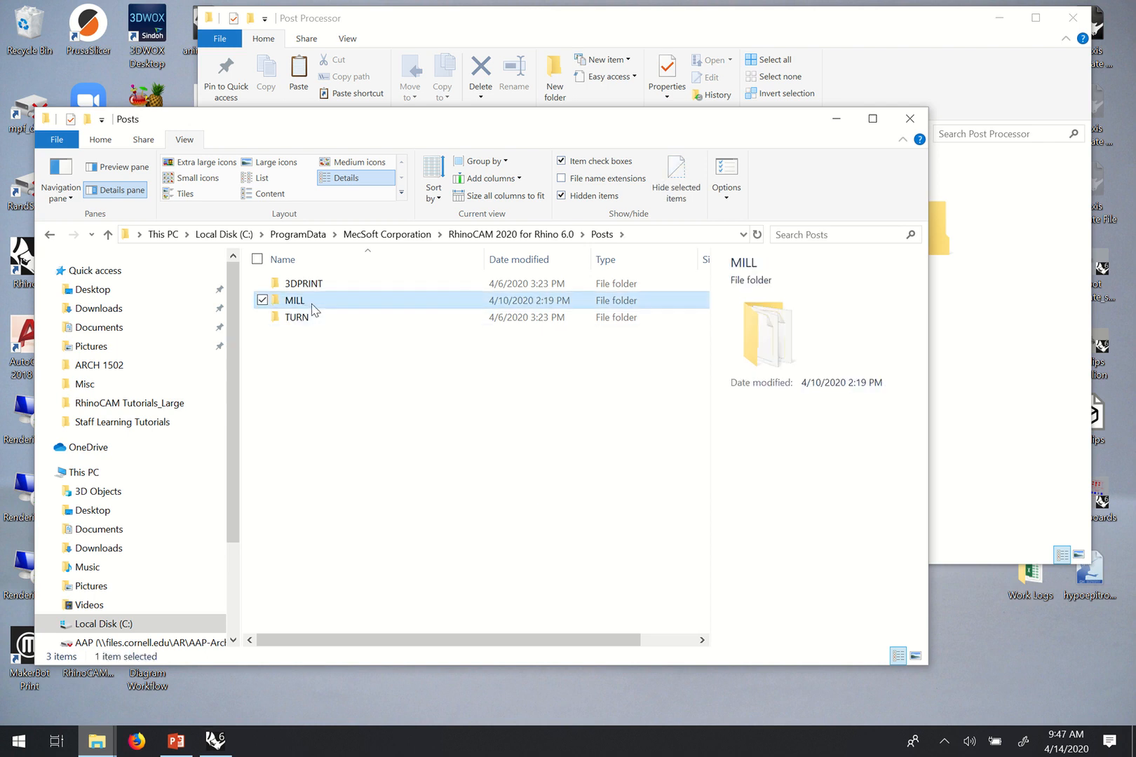
double_click(266, 300)
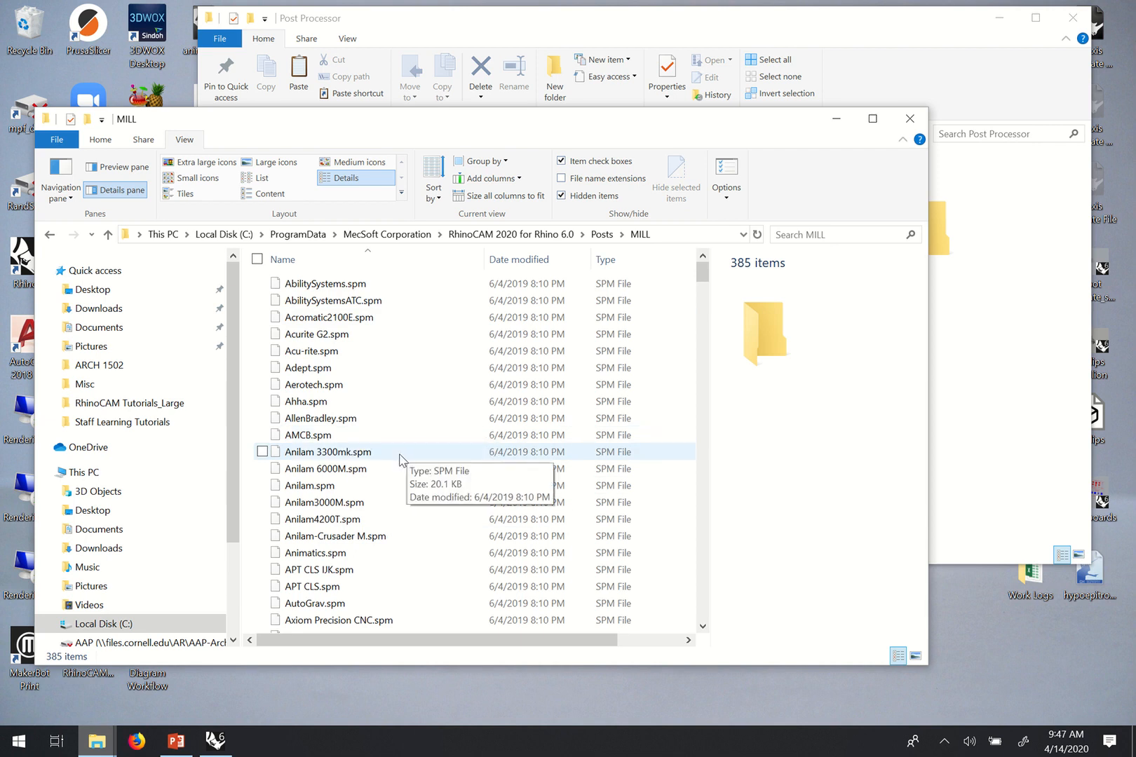
Look for CNTMotion_AAP.spm among the post files in the MILL folder
scroll(403, 459, down, 7)
scroll(400, 461, down, 7)
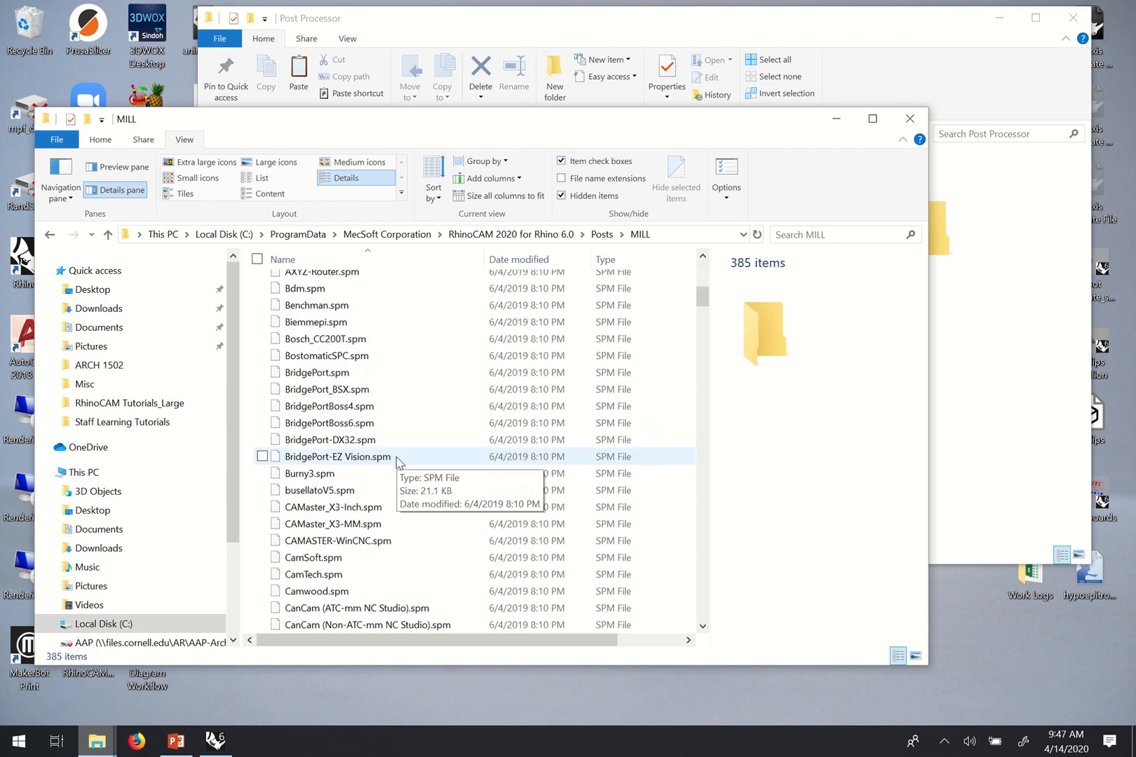
scroll(397, 462, down, 4)
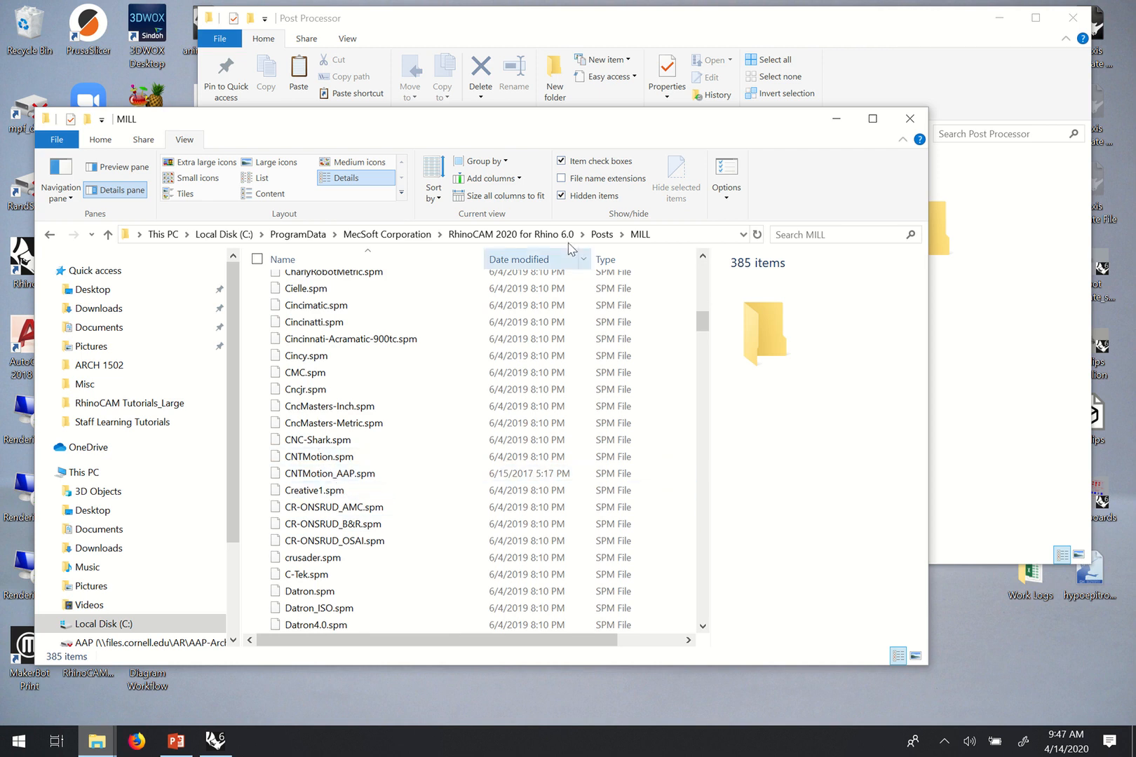
Copy CNTMotion_AAP.spm from the Post Processor folder and bring the MILL folder window back to the front
drag(589, 125, 669, 257)
click(553, 229)
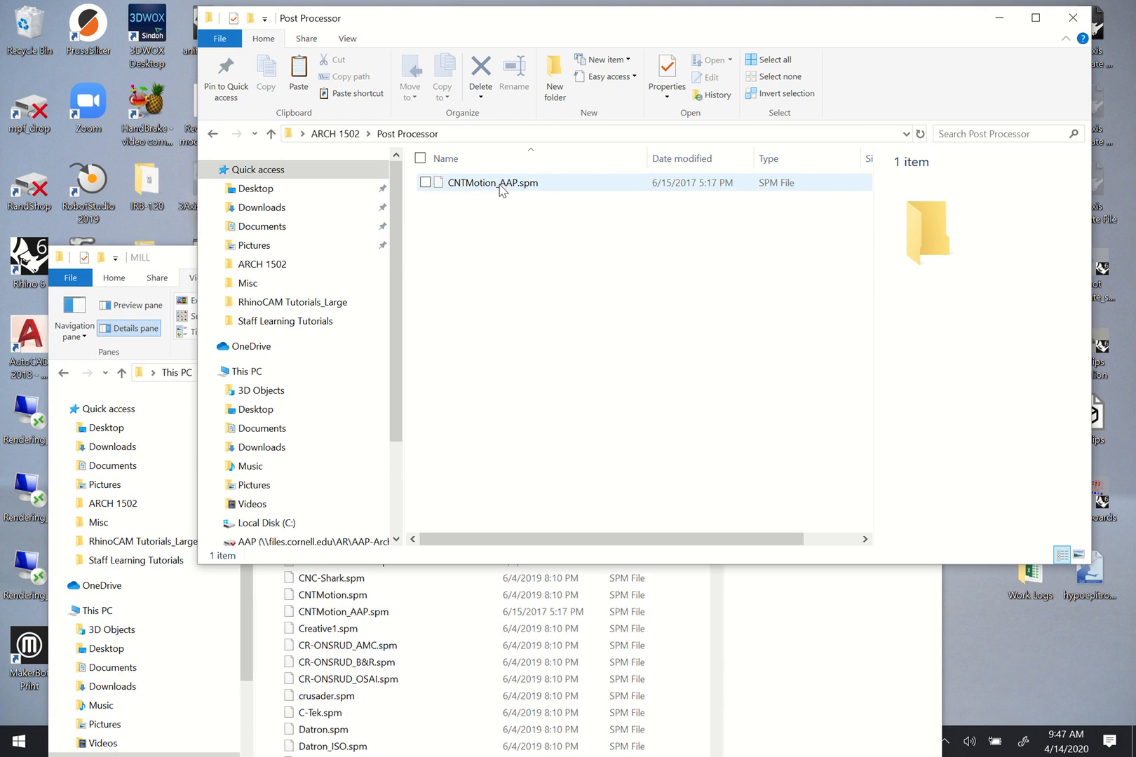
click(499, 185)
right_click(499, 184)
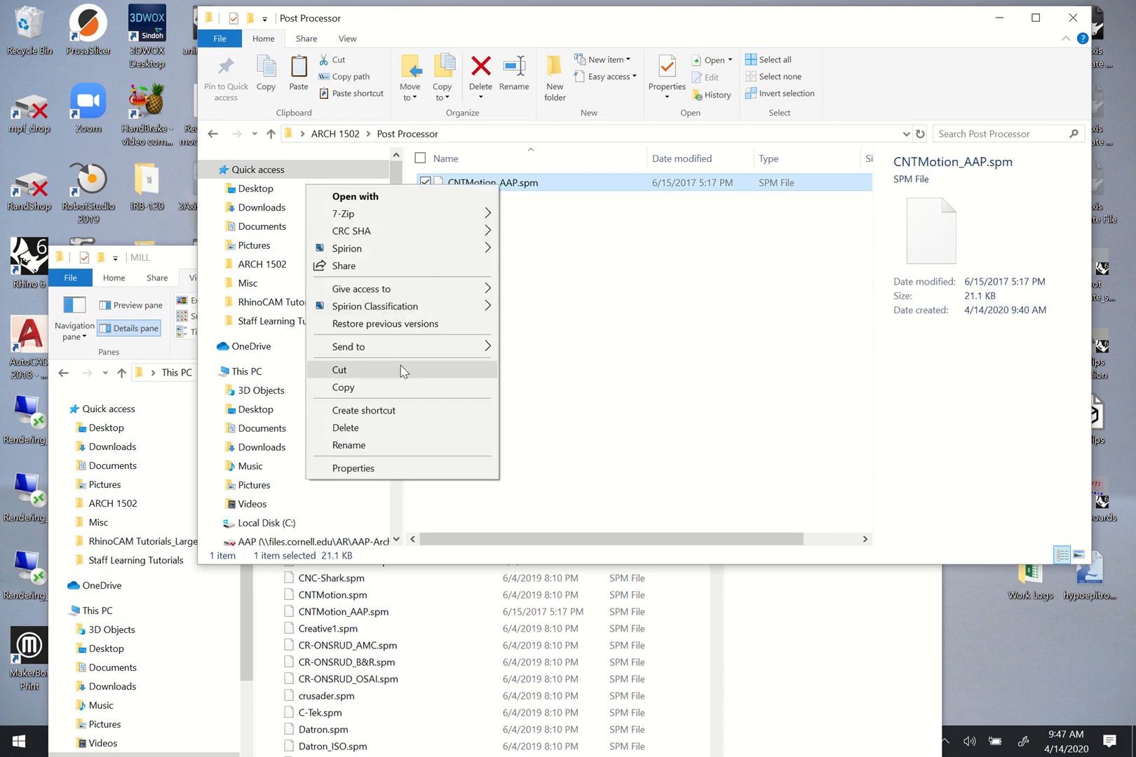
click(403, 388)
click(768, 654)
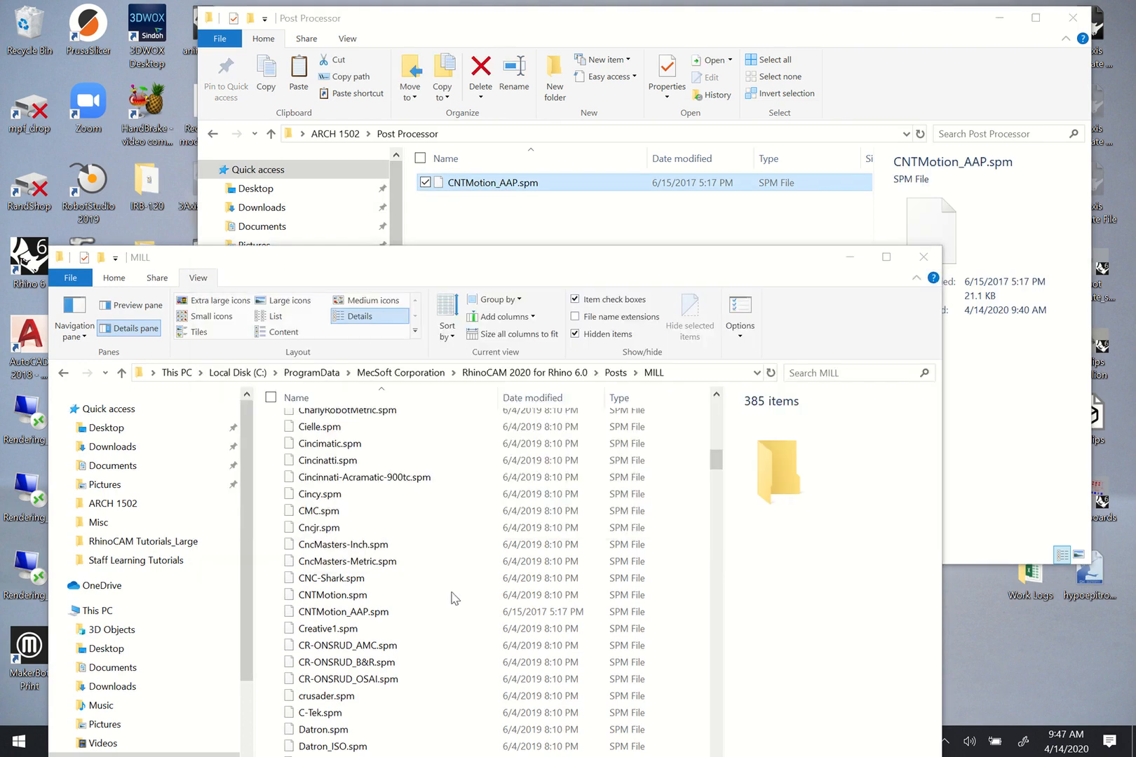
right_click(469, 651)
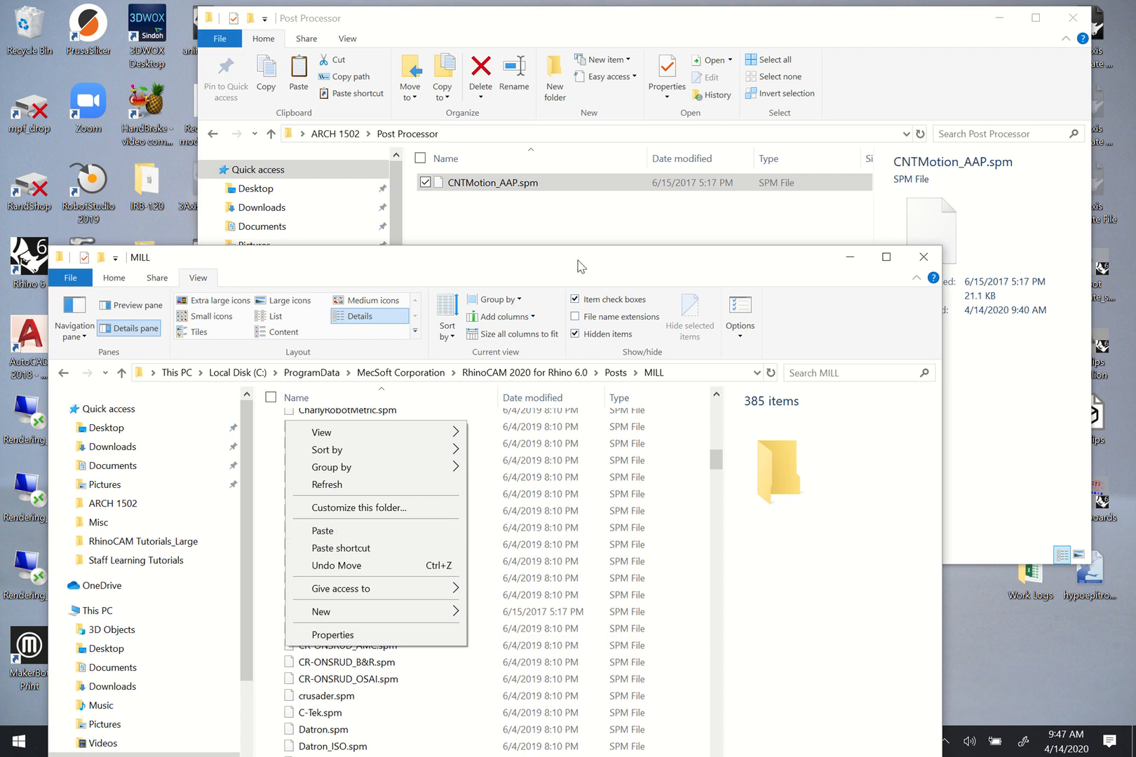
drag(561, 266, 559, 156)
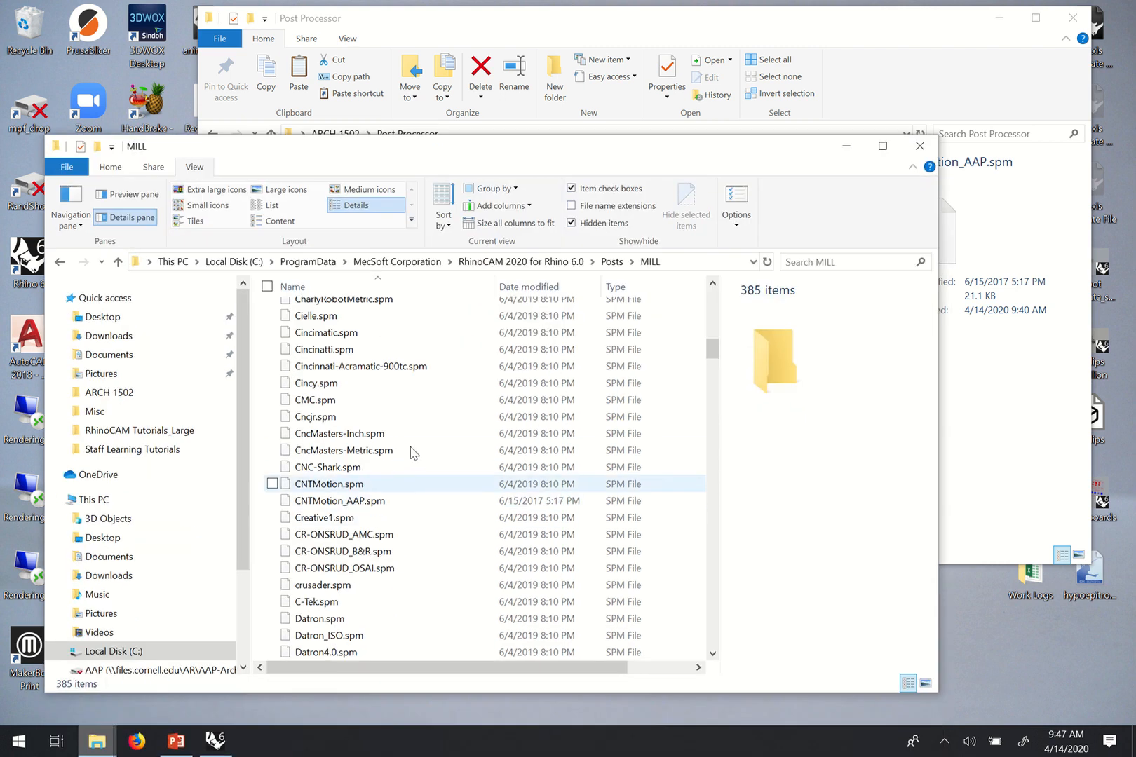
Close the MILL folder window and, in Rhino, confirm CNTMotion_AAP as RhinoCAM's current post processor
click(918, 148)
click(215, 741)
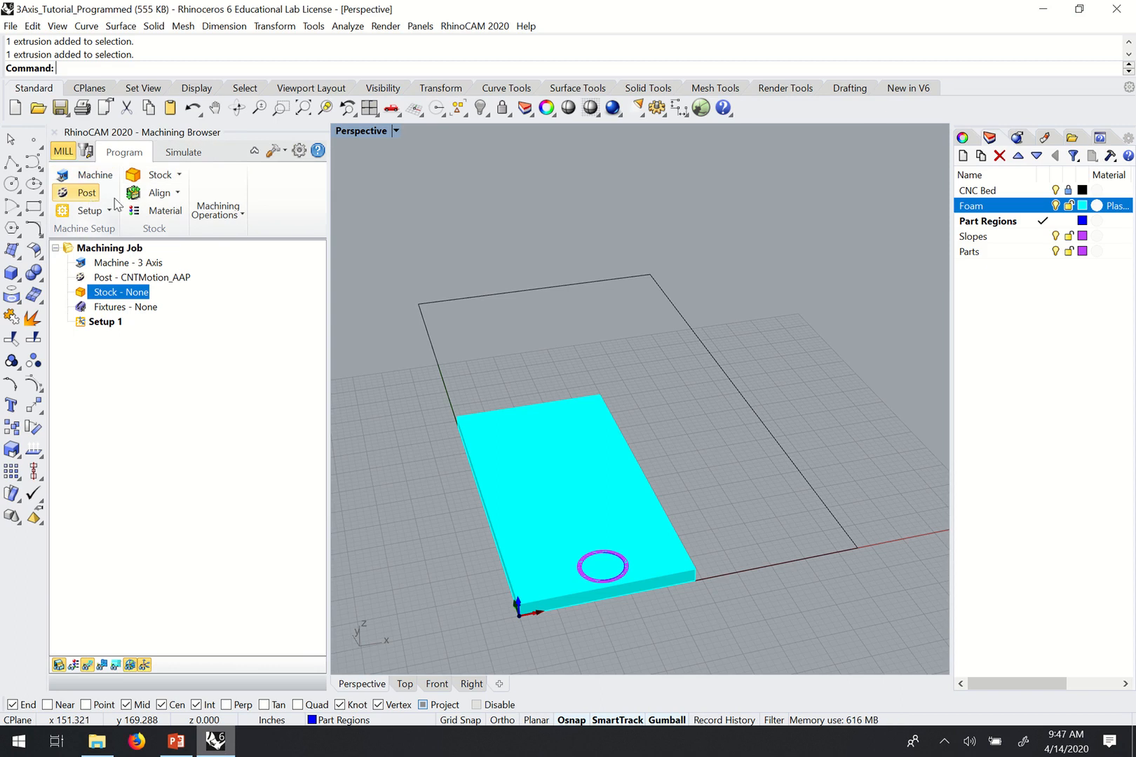
click(84, 193)
click(287, 216)
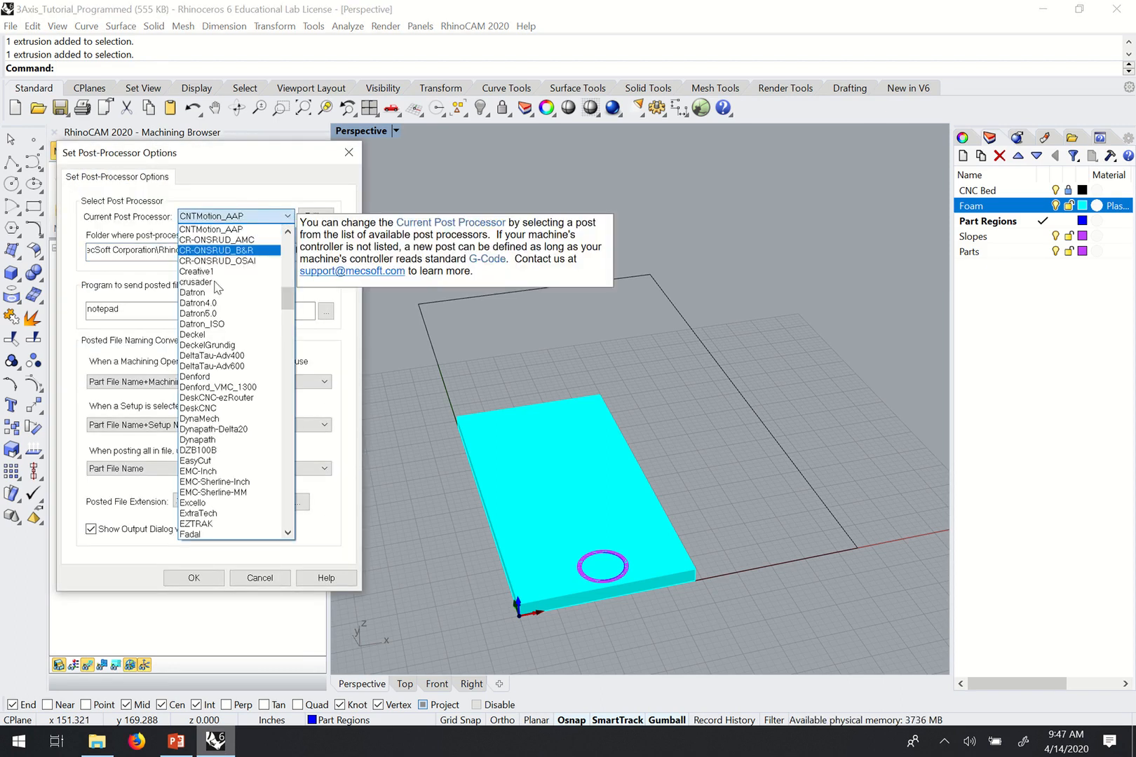
click(258, 210)
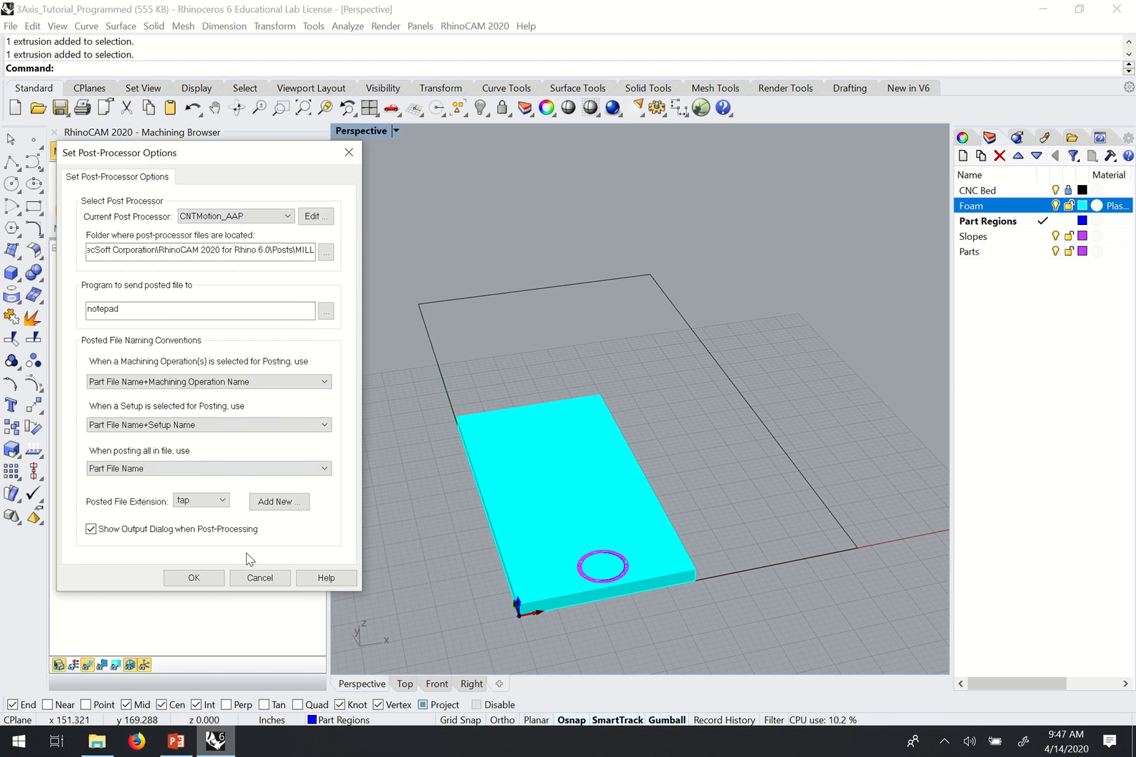
click(197, 582)
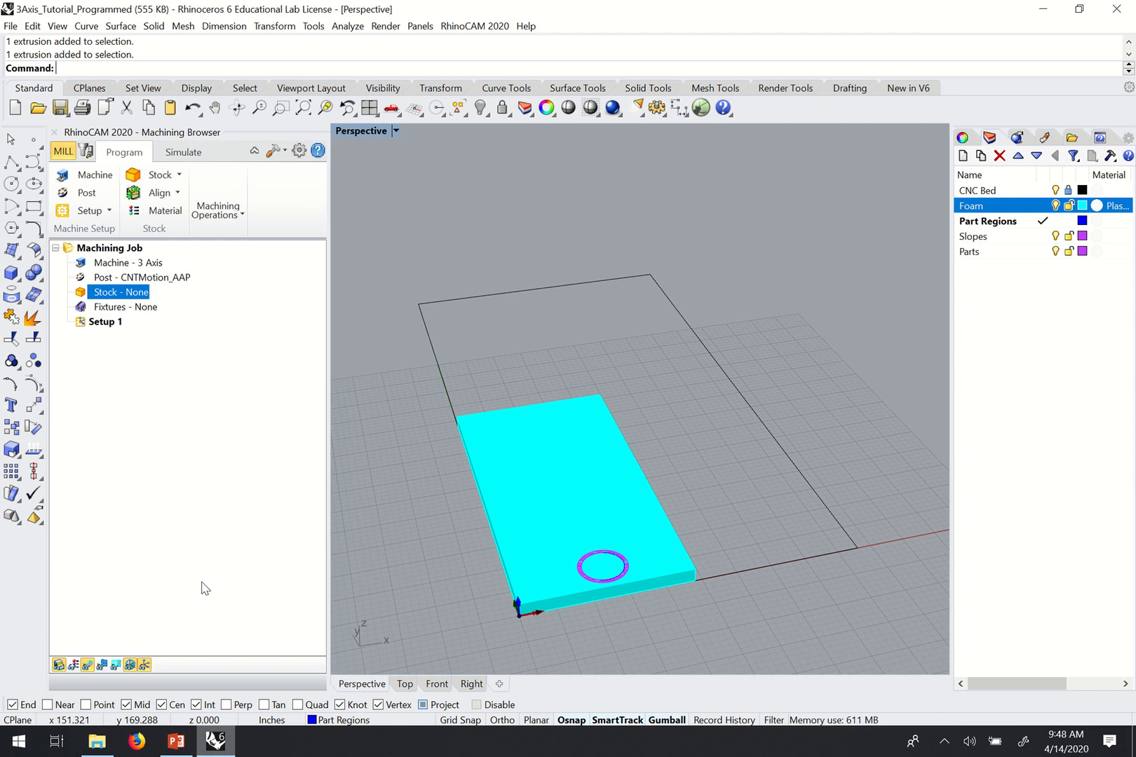
Examine the foam block against the CNC bed outline and select the block
scroll(786, 454, down, 3)
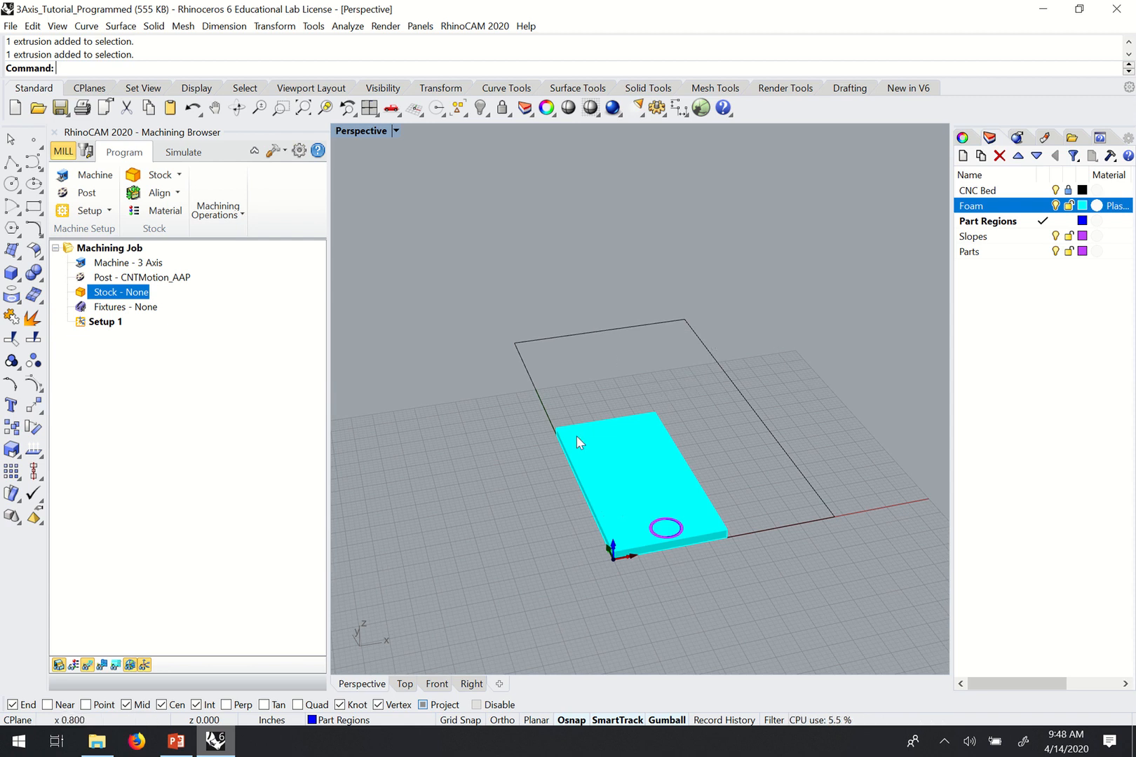
scroll(782, 432, up, 3)
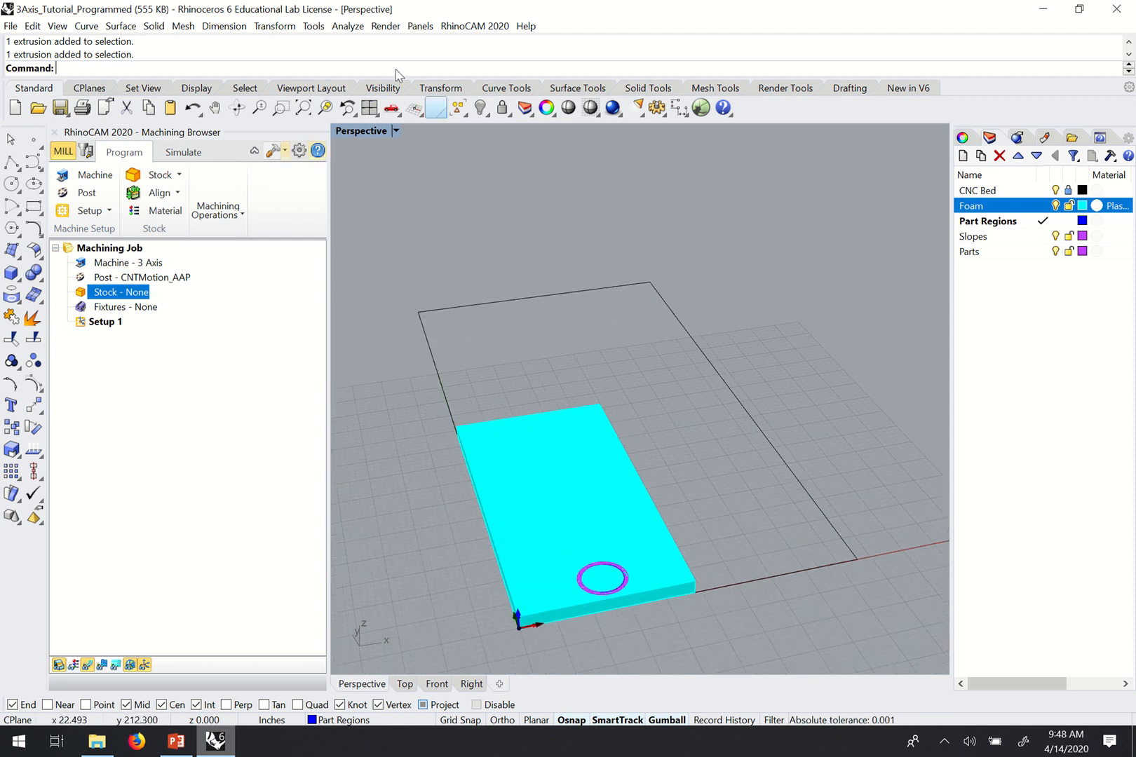
scroll(580, 384, up, 2)
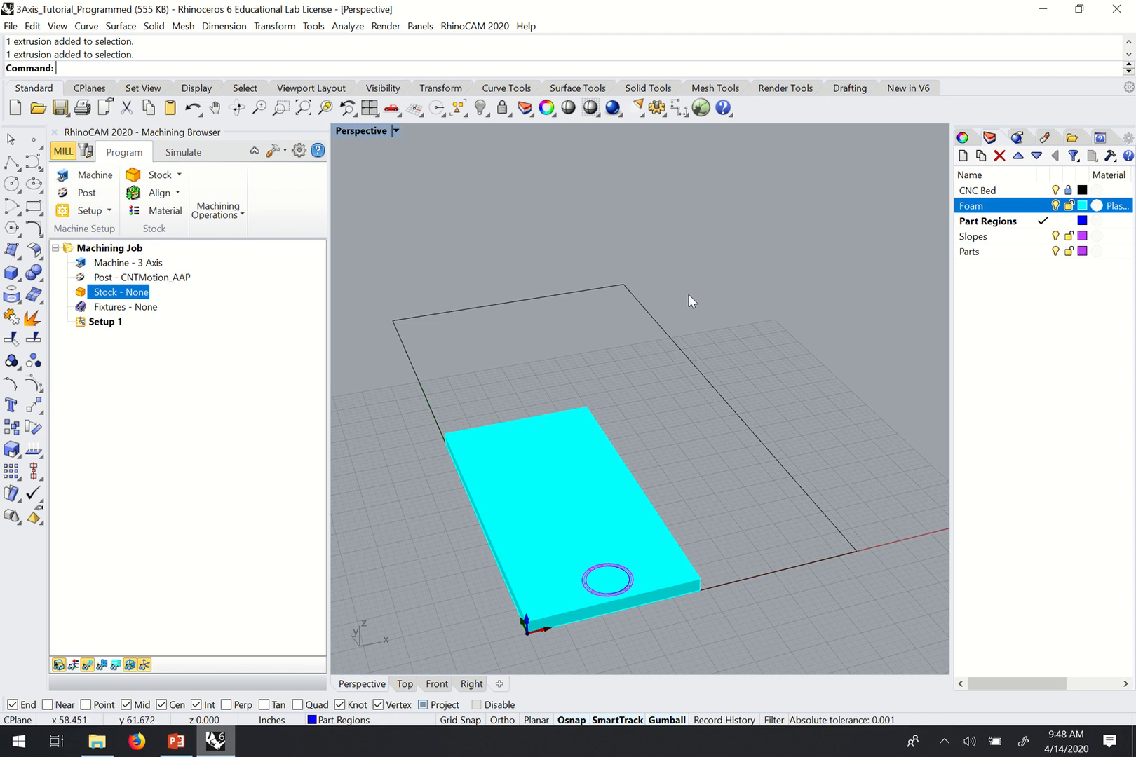
scroll(559, 405, down, 2)
scroll(560, 417, up, 3)
right_drag(690, 414, 671, 416)
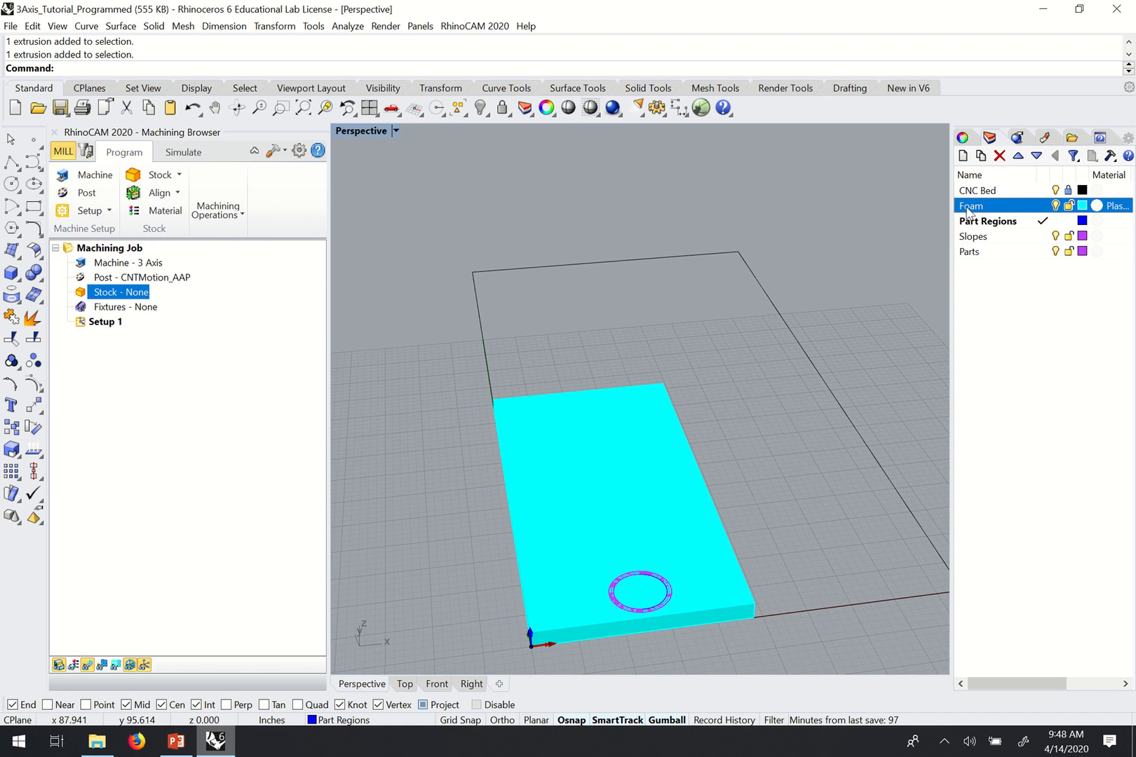
right_drag(711, 341, 624, 395)
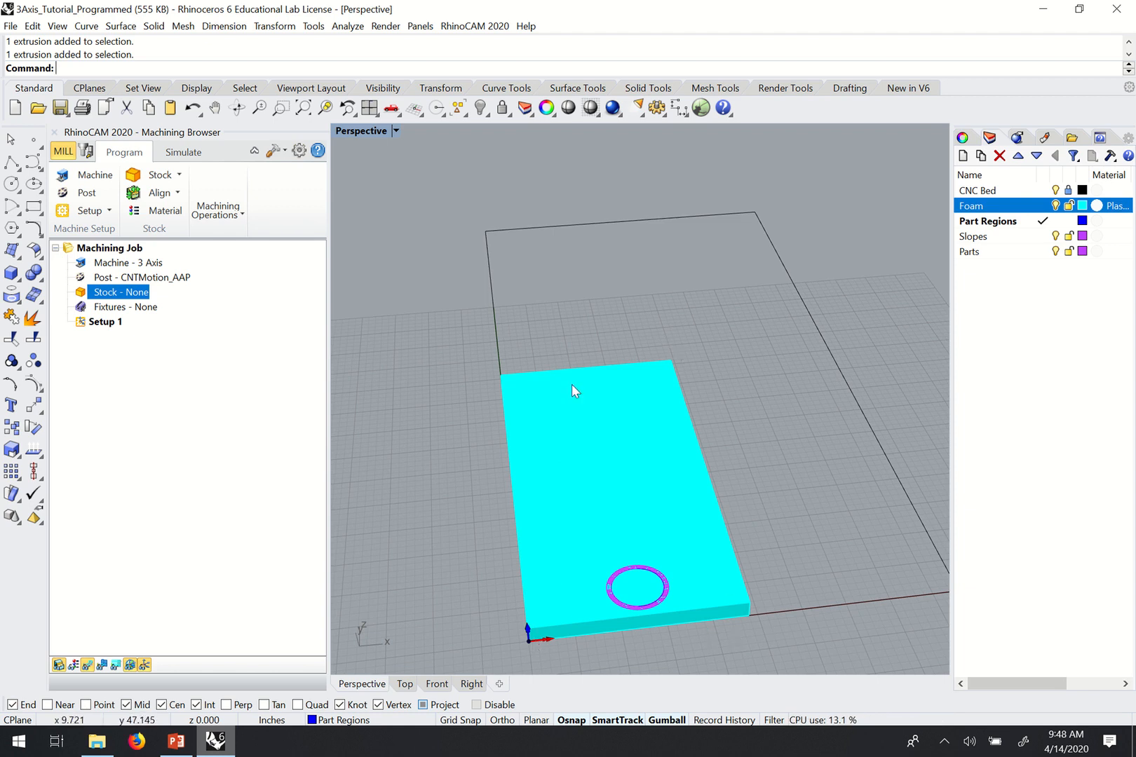
click(671, 363)
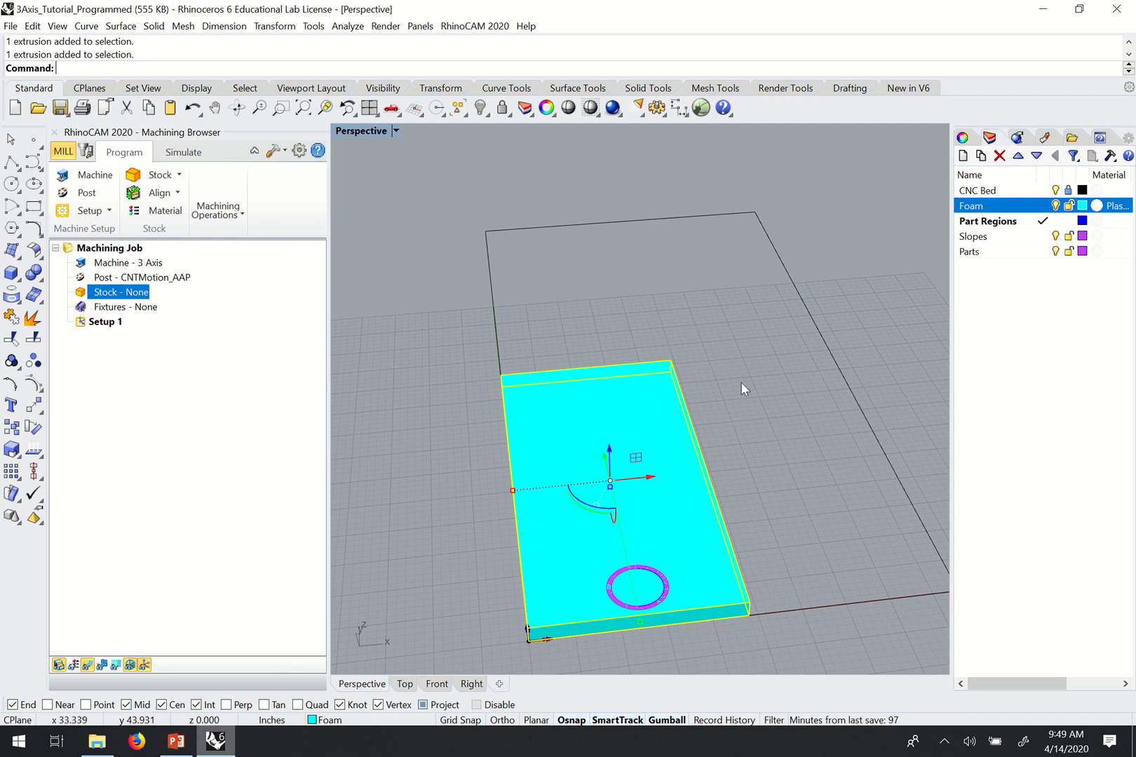
Hide the Foam layer and examine the parts inside the foam block from several angles
click(1055, 205)
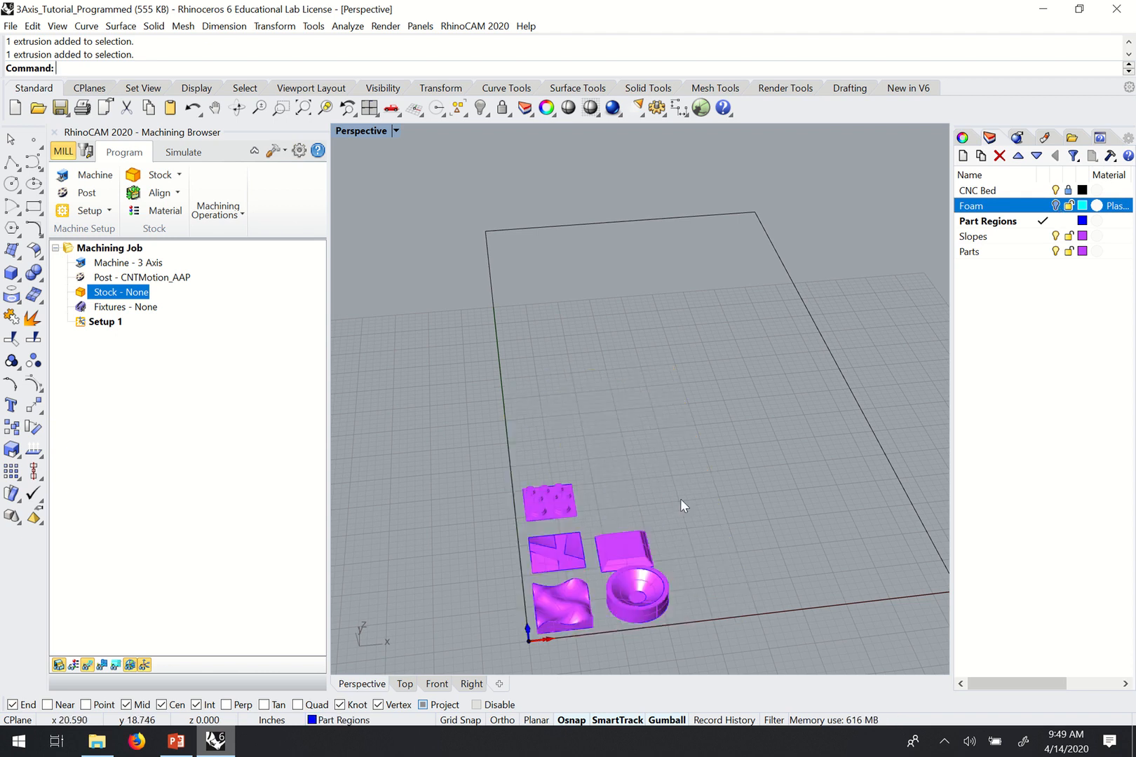
right_drag(680, 499, 707, 515)
scroll(694, 518, down, 4)
scroll(626, 574, up, 7)
shift+right_drag(625, 573, 649, 474)
scroll(696, 382, up, 5)
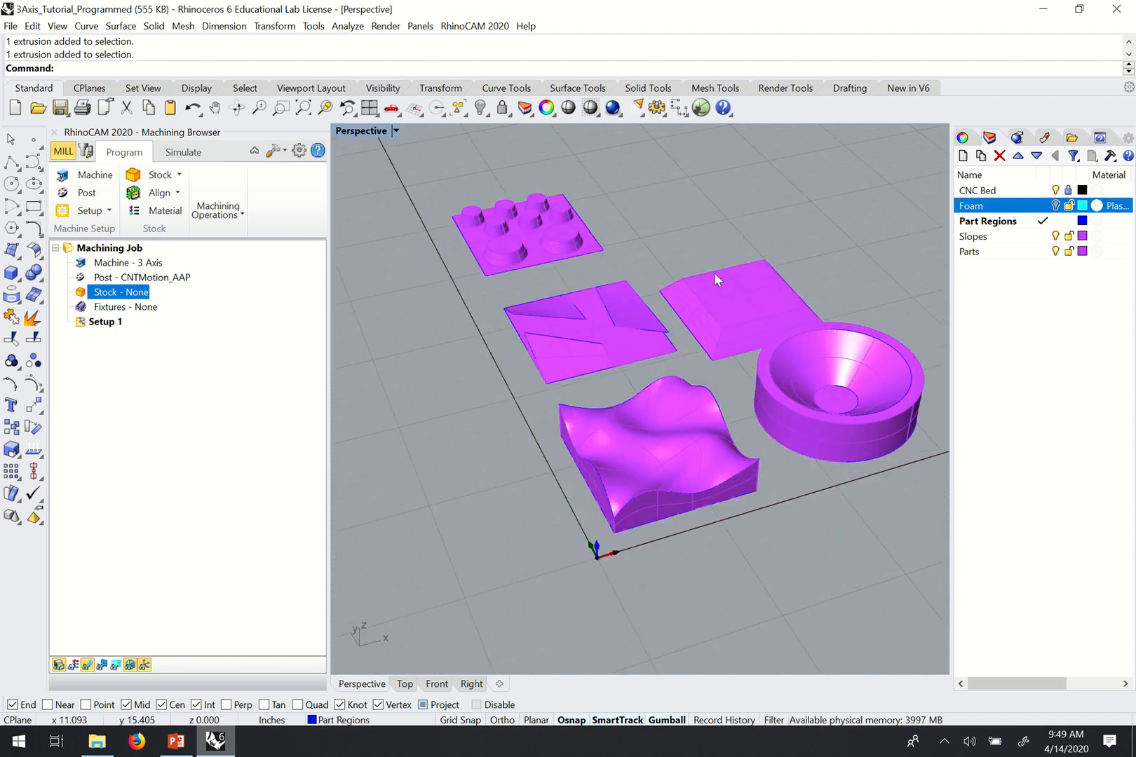
right_drag(764, 282, 744, 292)
scroll(686, 386, down, 2)
shift+right_drag(685, 382, 624, 492)
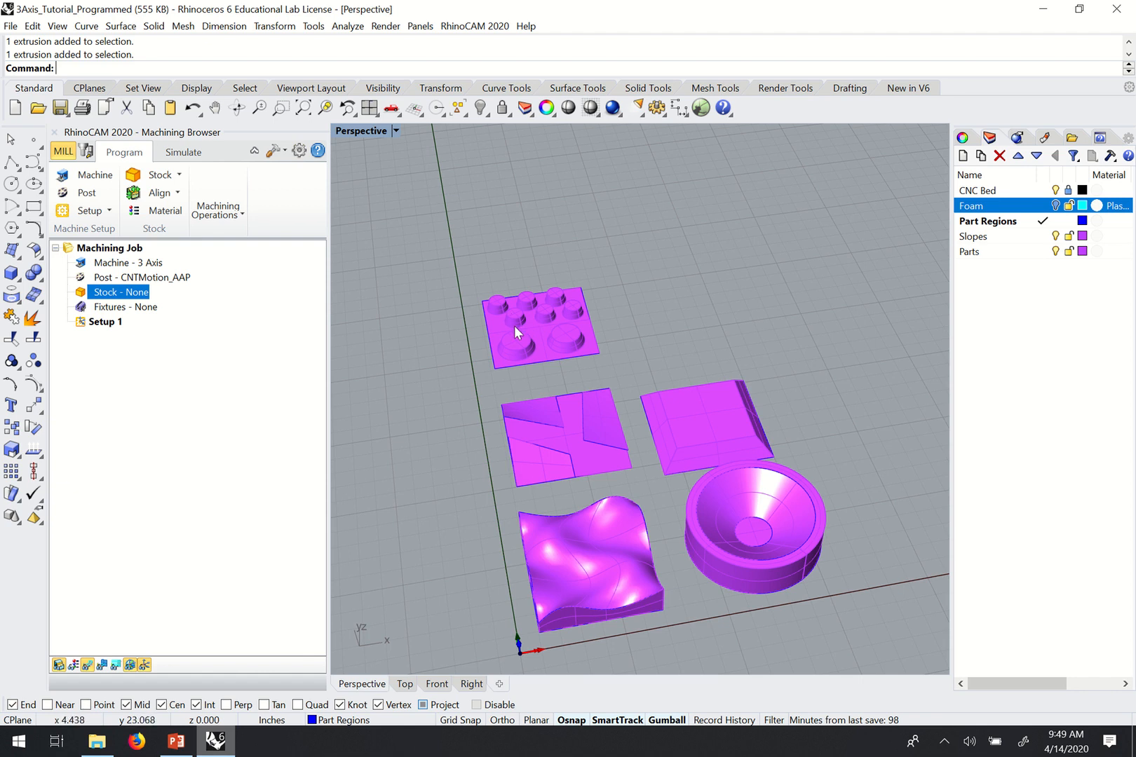
right_drag(730, 365, 701, 361)
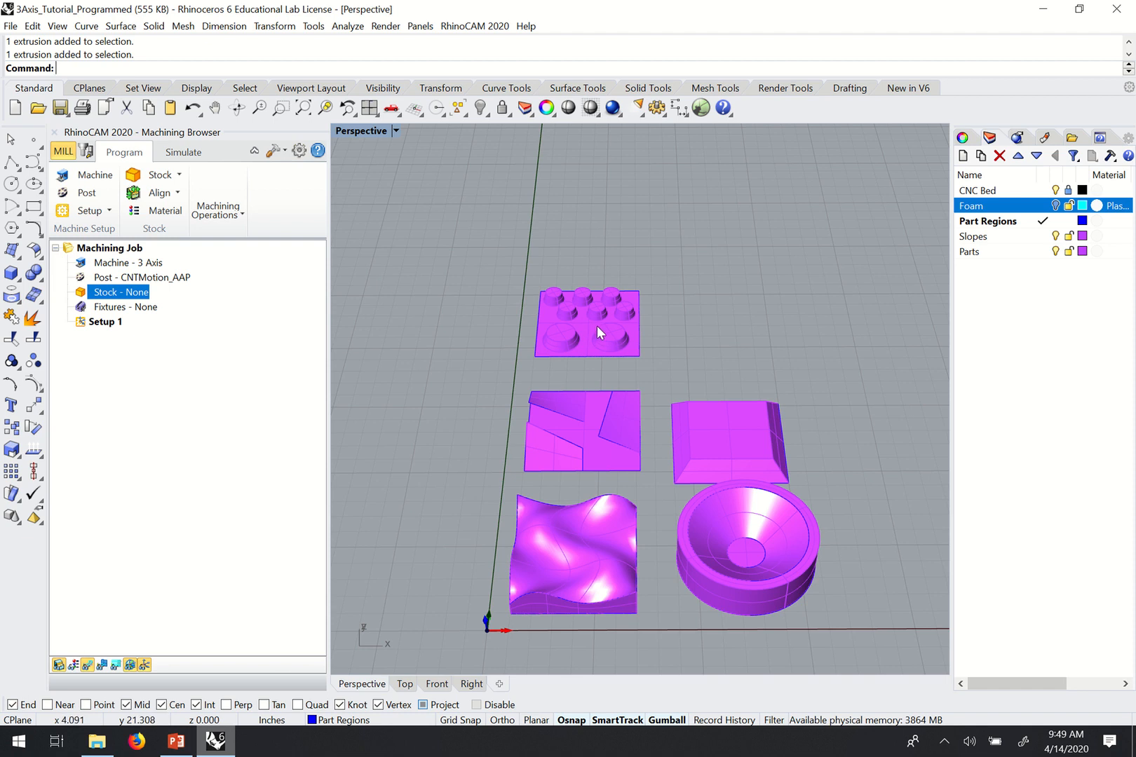
right_drag(622, 351, 695, 377)
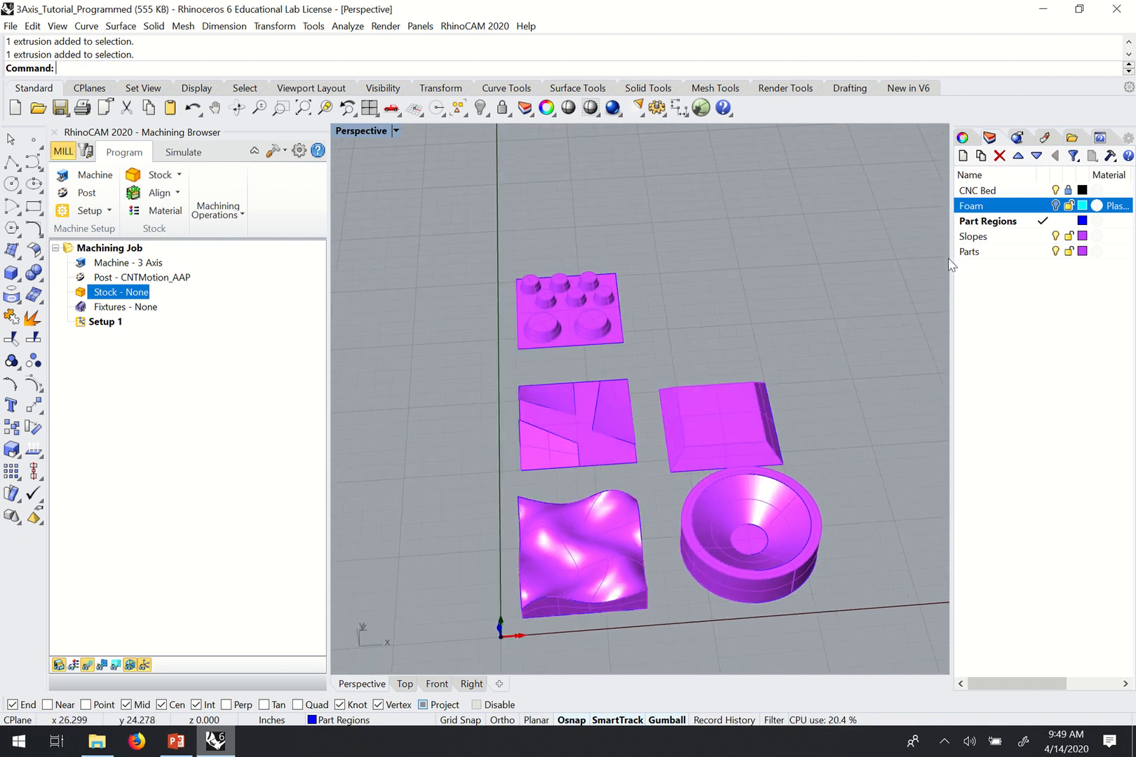
Select all objects on the Part Regions layer
click(993, 224)
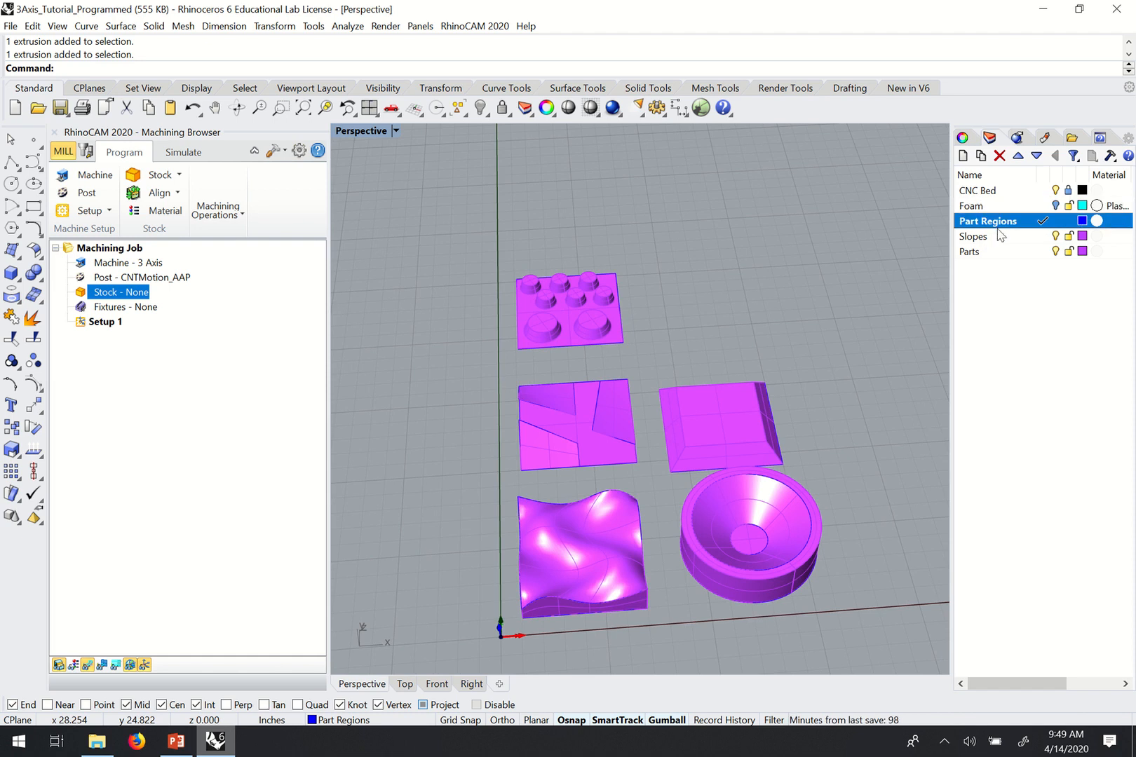
right_click(993, 225)
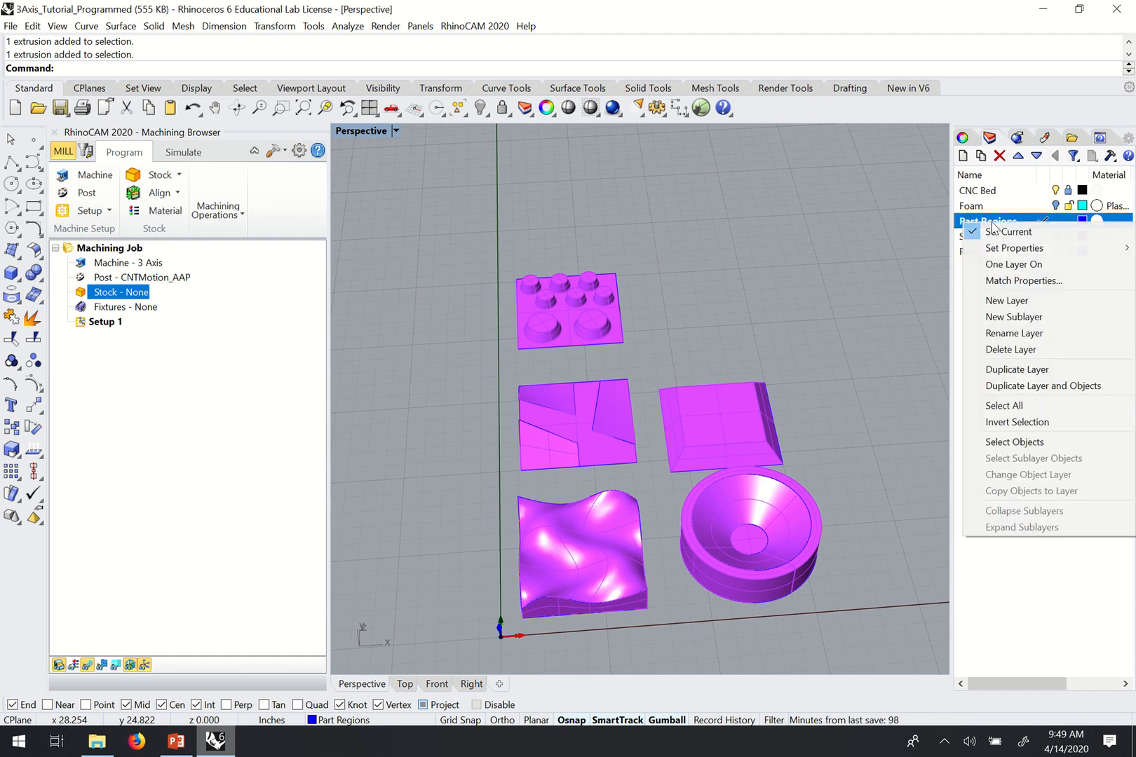
click(1032, 446)
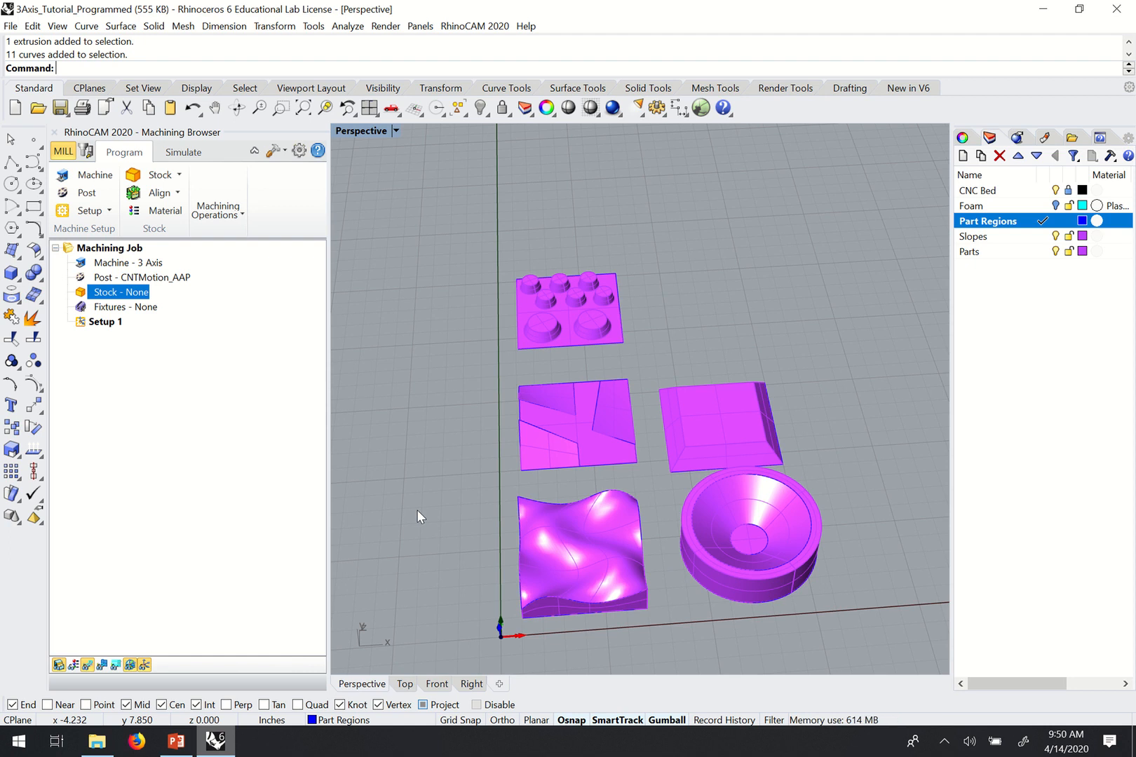
Show the Foam layer to inspect the selected foam block around the parts, and hide the layer again
click(1056, 206)
click(804, 296)
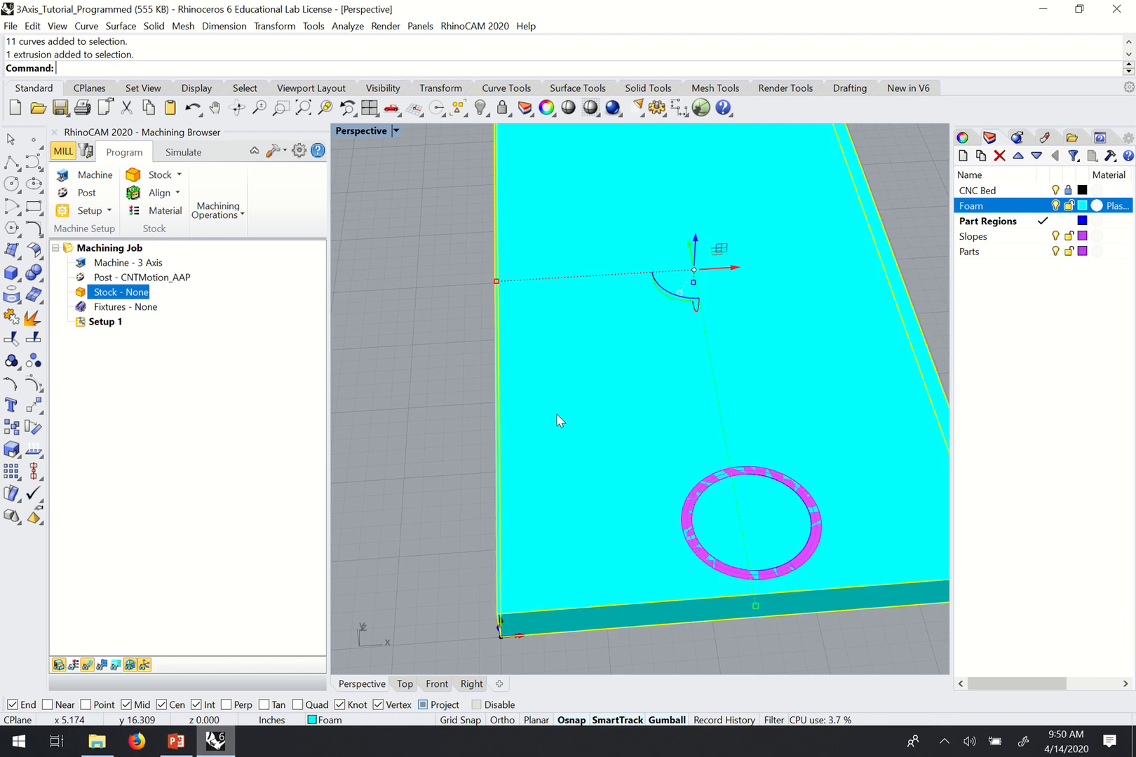
scroll(561, 412, down, 4)
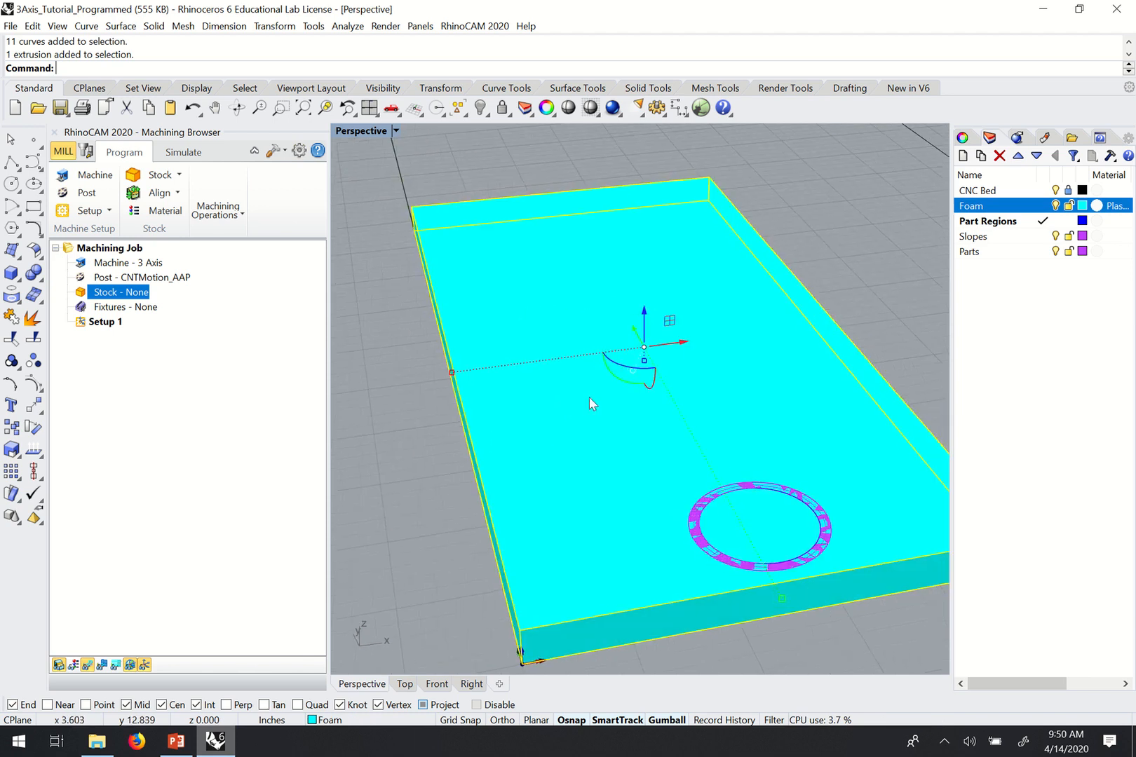
click(1055, 206)
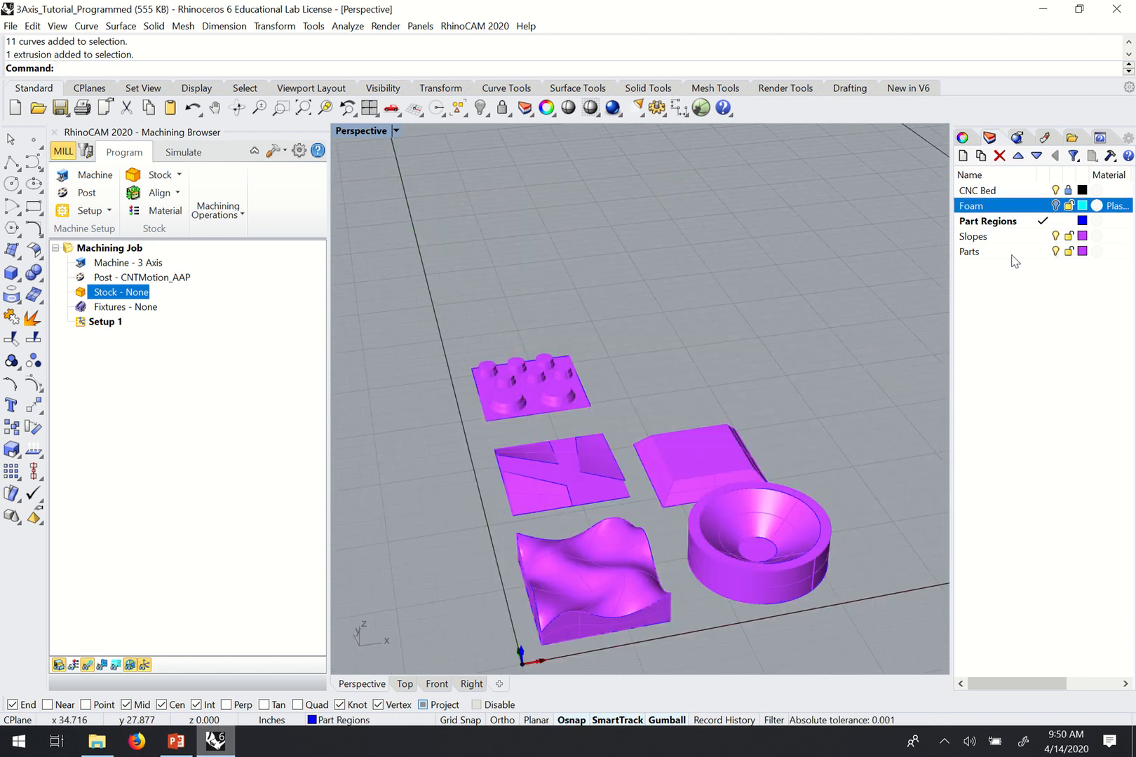
Inspect the top surface of the sloped block and highlight the Parts layer
right_drag(794, 375, 737, 436)
click(707, 440)
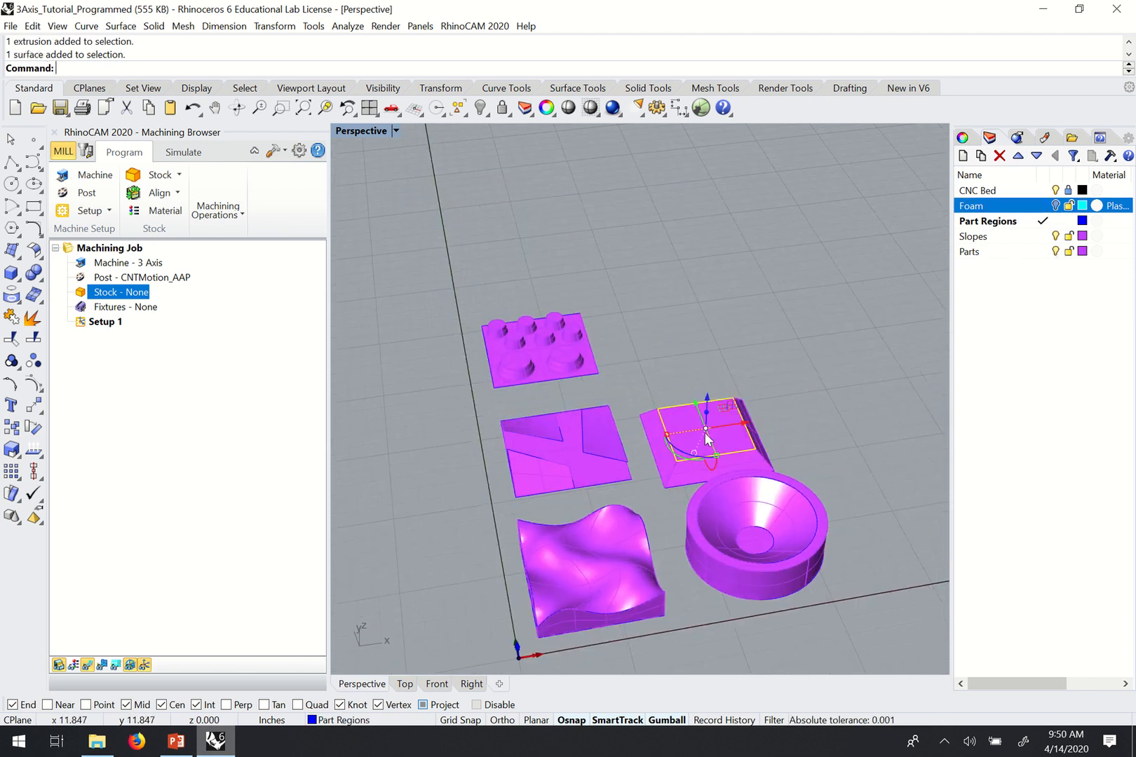
click(970, 252)
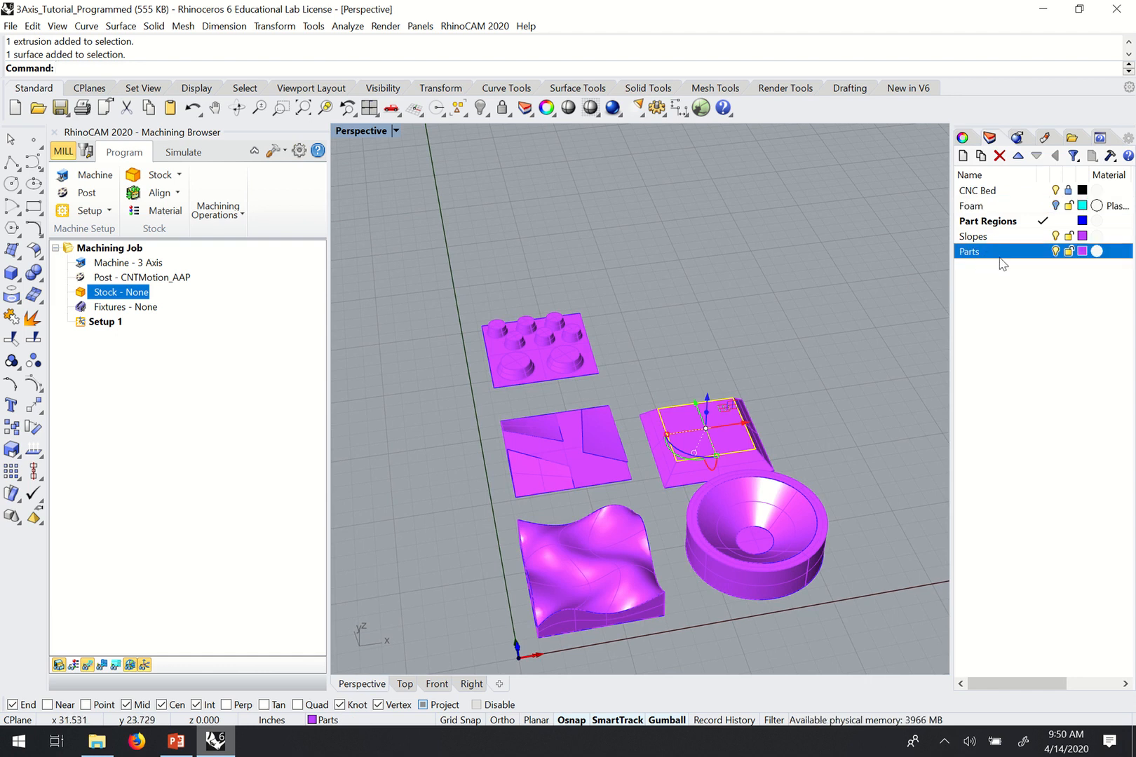
click(778, 335)
scroll(727, 397, down, 5)
mouse_move(726, 396)
right_down()
mouse_move(715, 382)
mouse_move(727, 380)
right_up()
scroll(715, 382, up, 5)
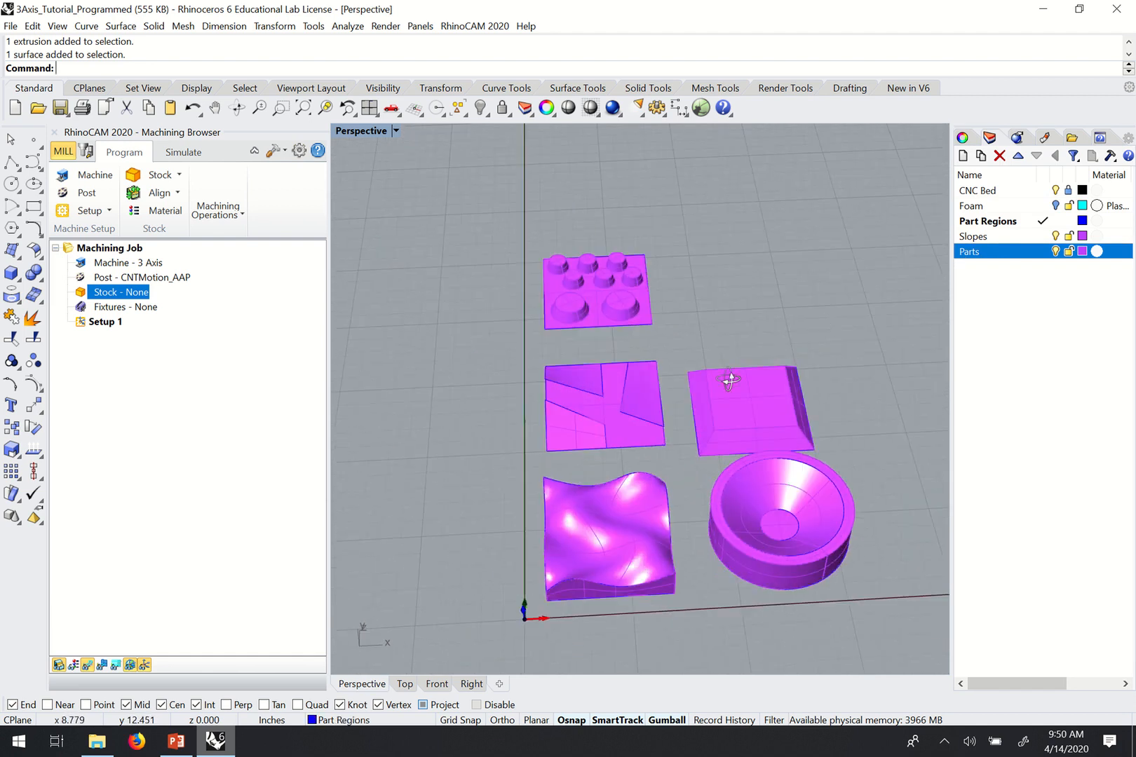
Highlight the Part Regions and Foam layers in turn and examine the part geometry and its boundary curves
click(997, 223)
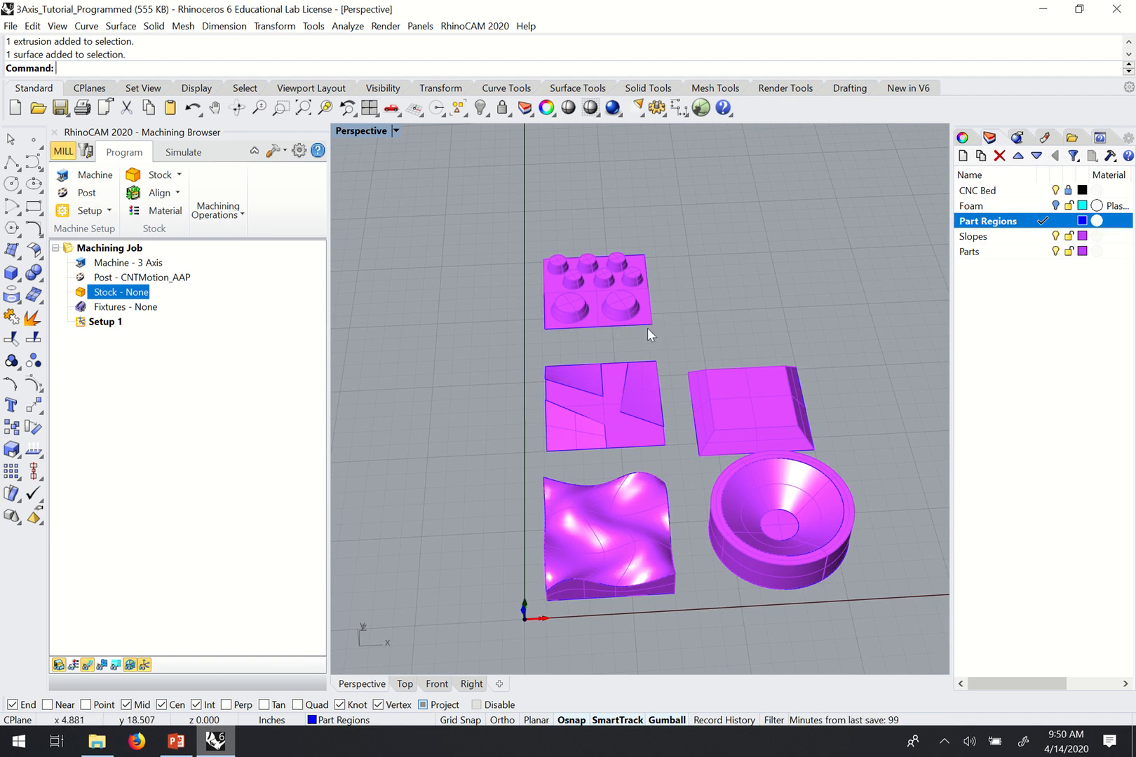
click(992, 210)
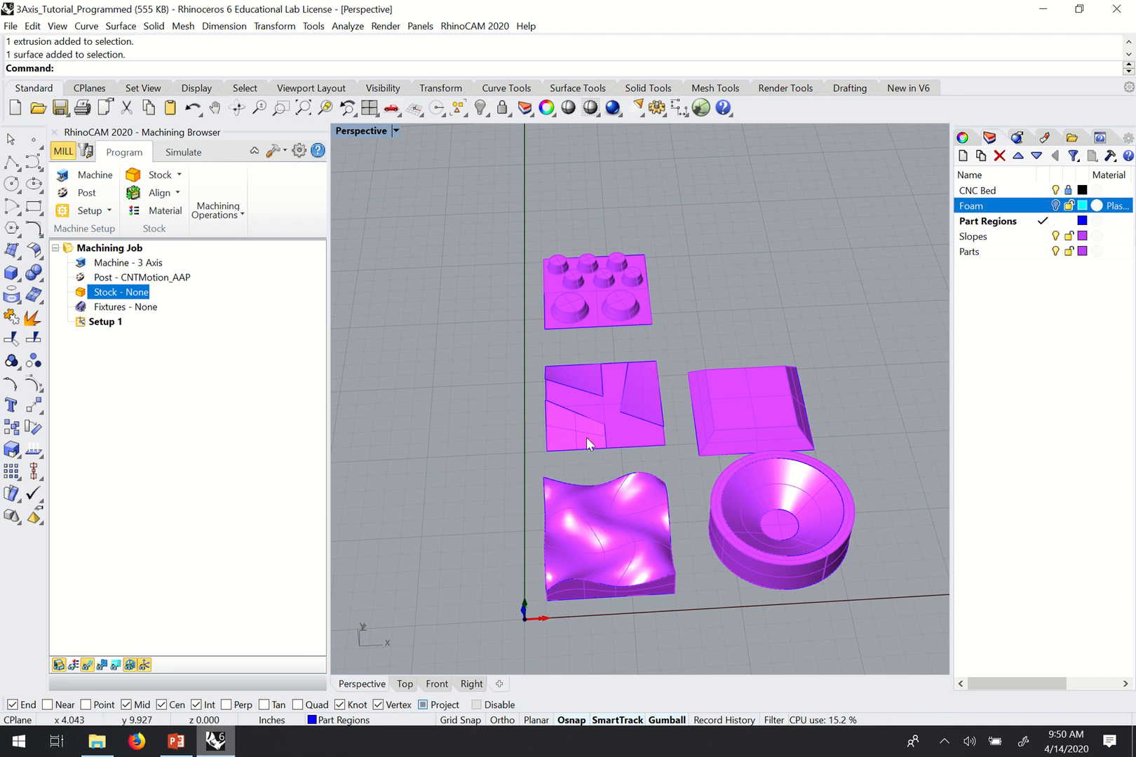
scroll(630, 420, up, 2)
right_drag(641, 420, 624, 424)
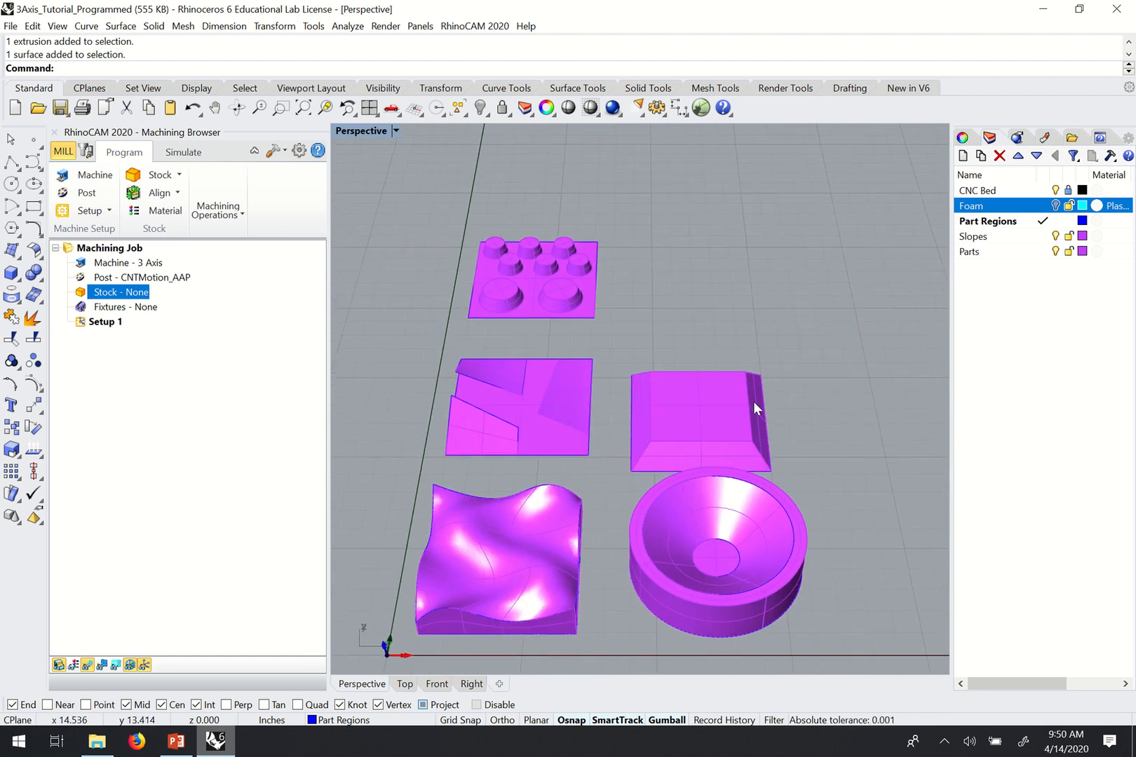
scroll(753, 401, down, 3)
right_drag(584, 493, 592, 503)
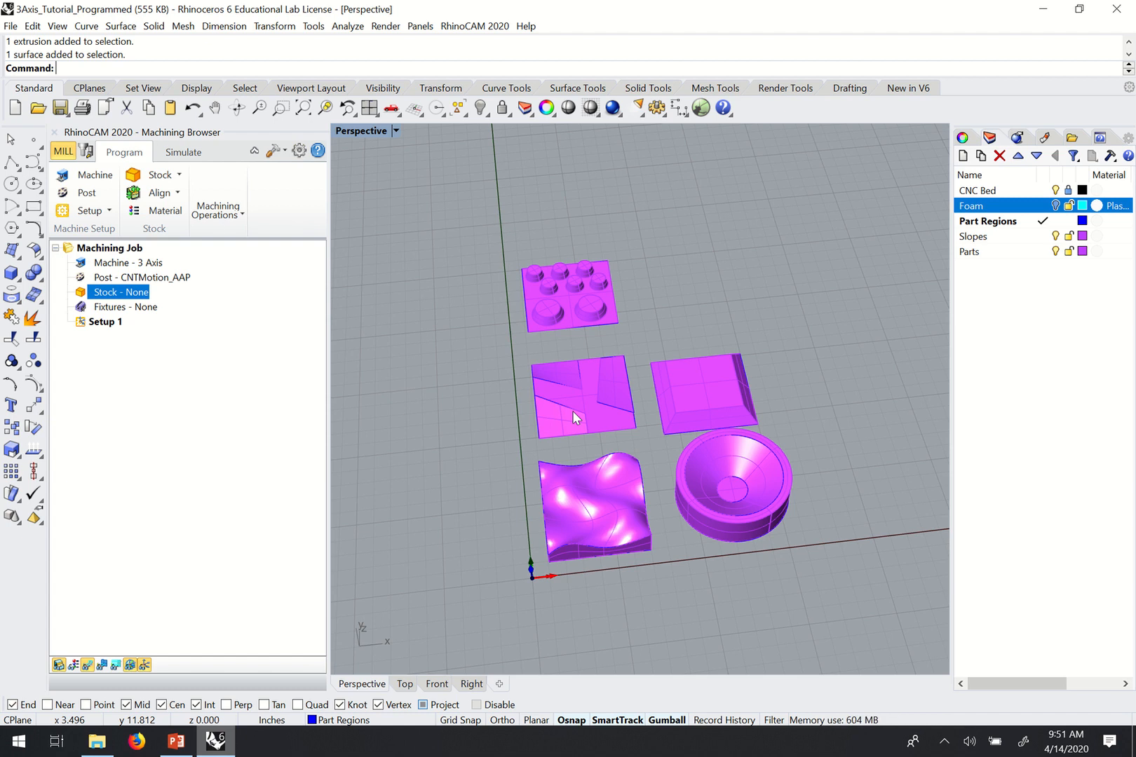
right_drag(852, 373, 845, 357)
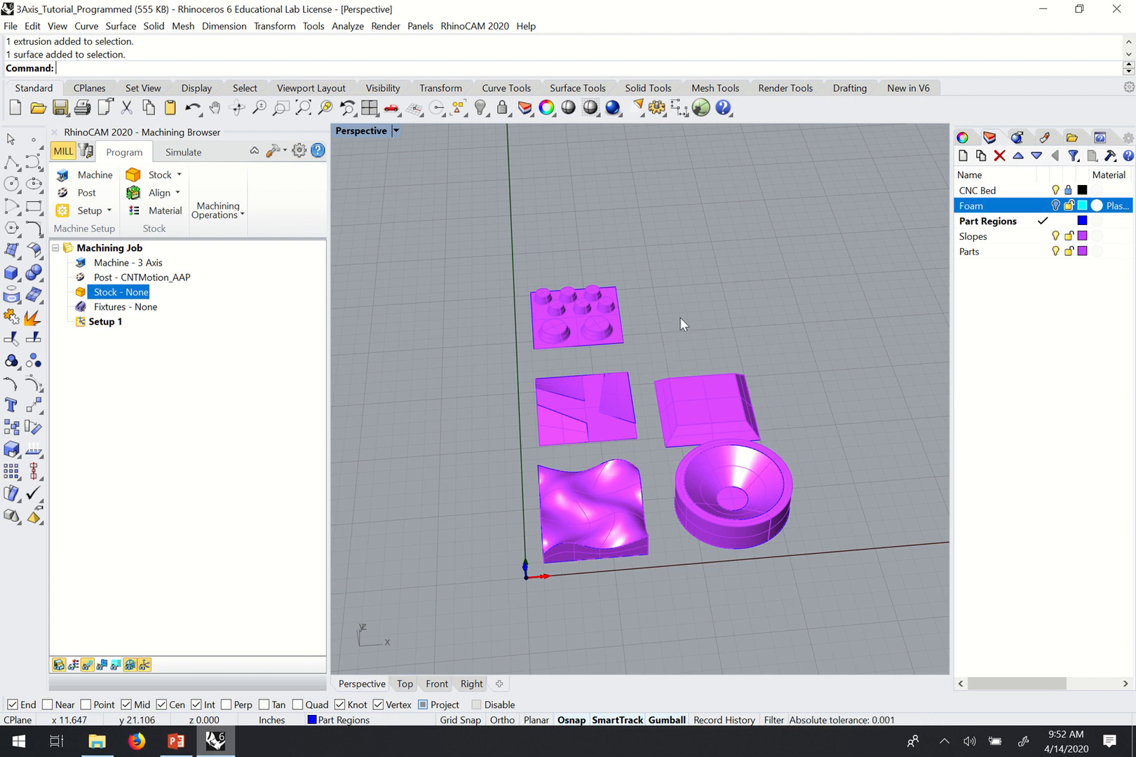
right_drag(691, 355, 697, 324)
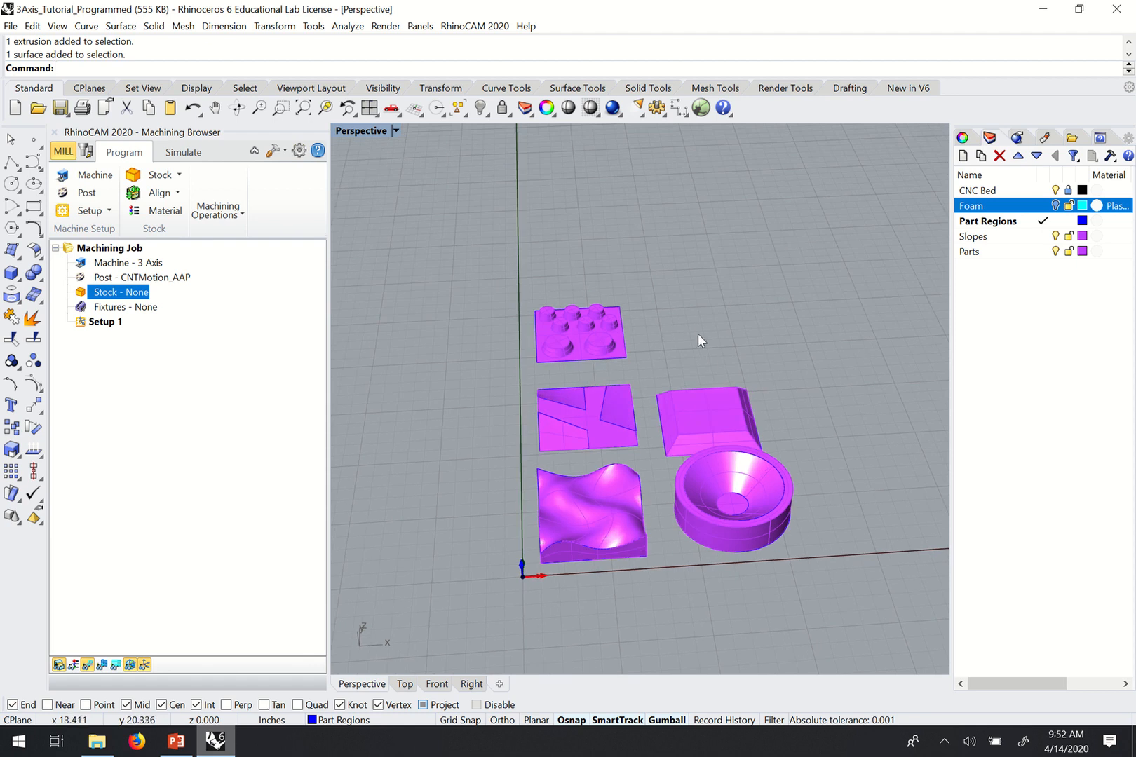
Turn the Foam layer on to compare the block with the parts, turn it off again, and examine the five parts
click(1055, 205)
click(1055, 205)
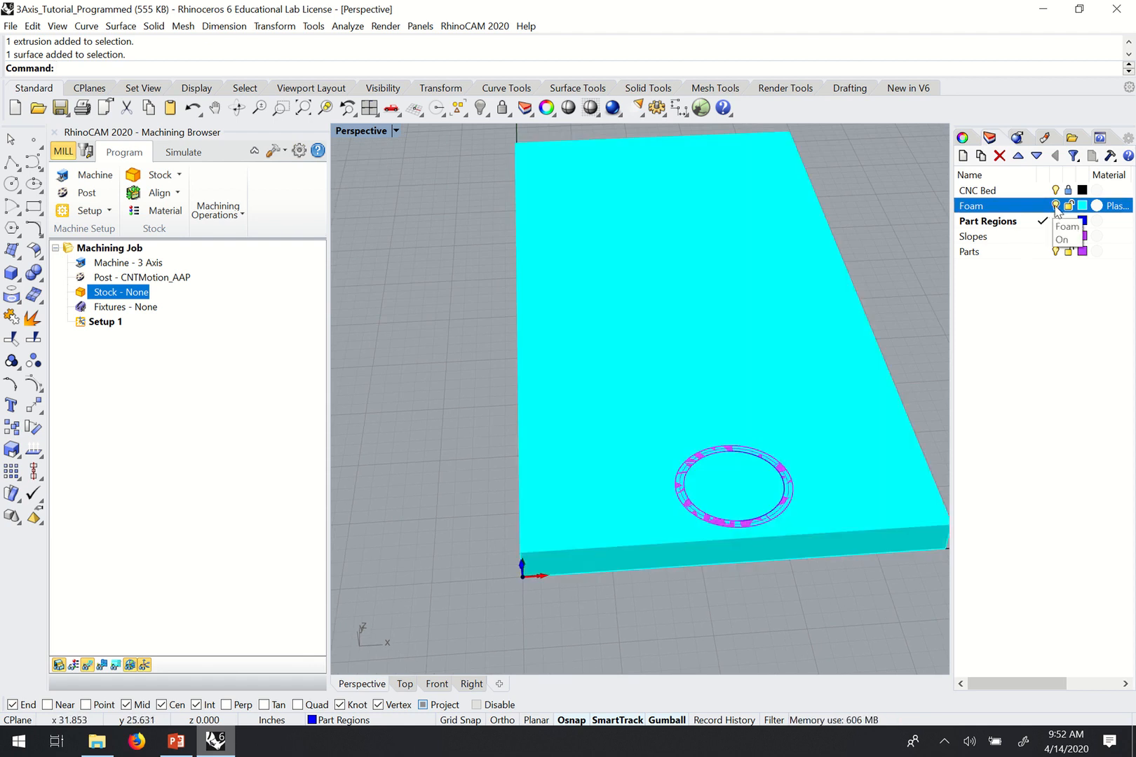
right_drag(684, 427, 687, 436)
scroll(688, 435, up, 3)
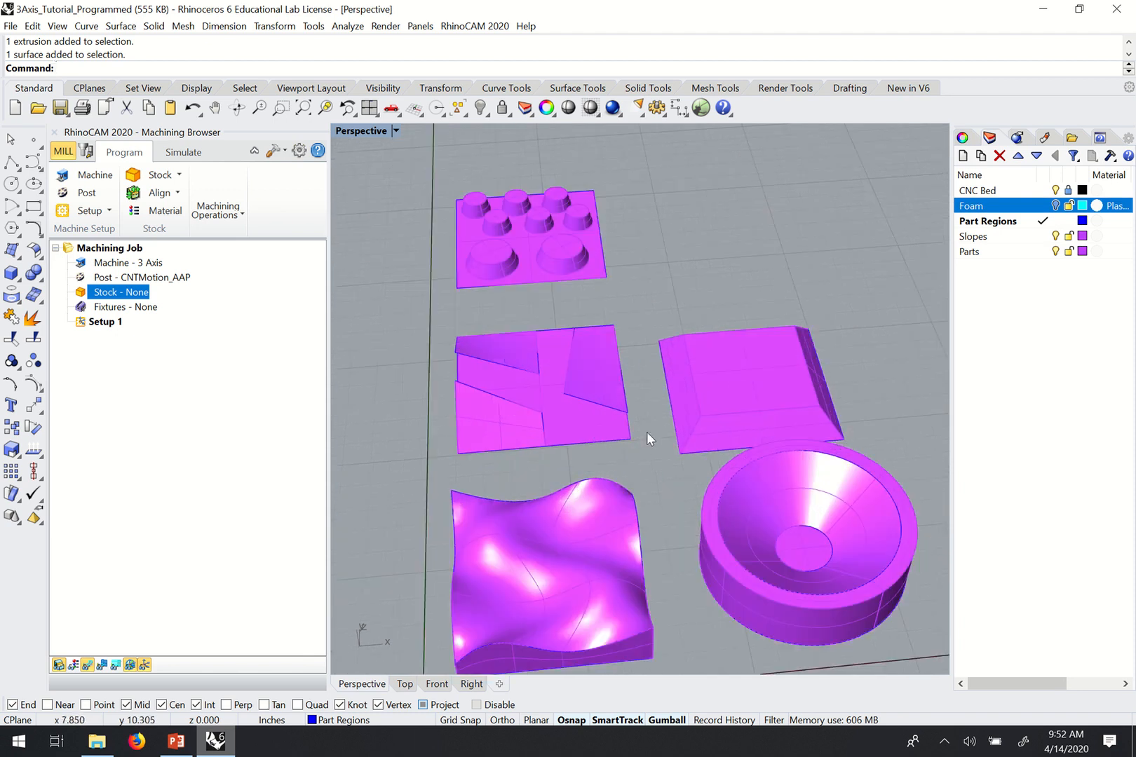
click(715, 454)
right_drag(712, 320, 710, 352)
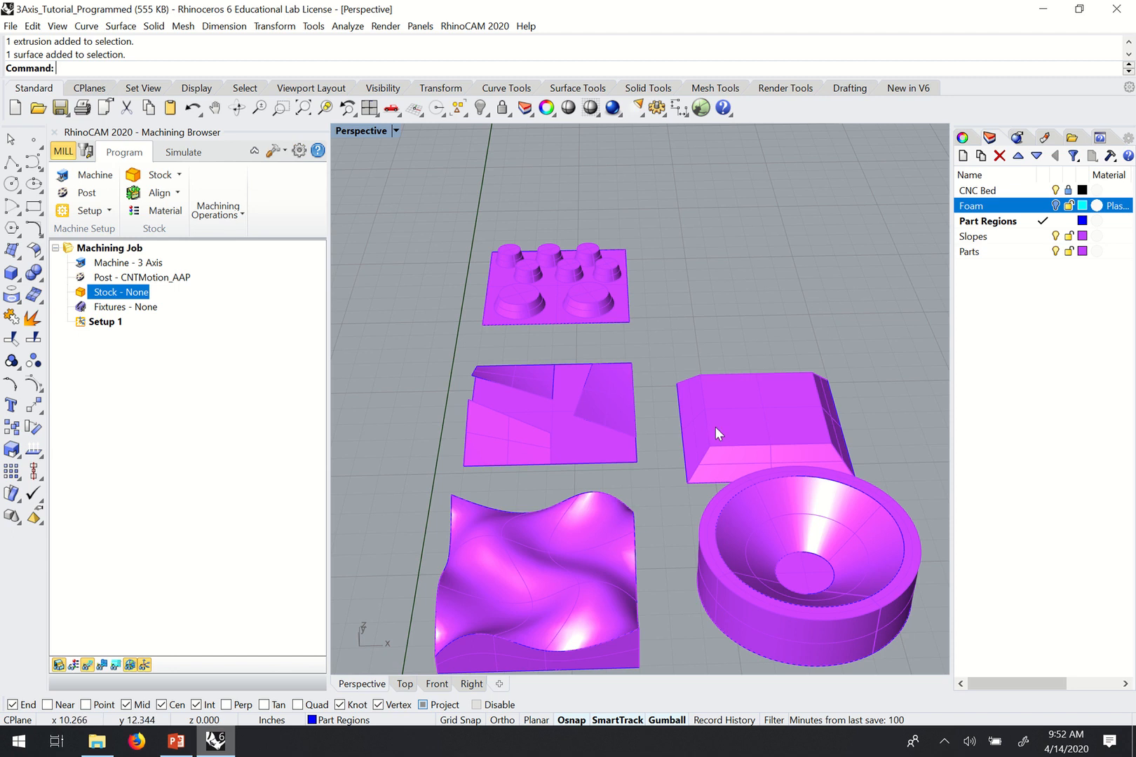
scroll(673, 384, down, 4)
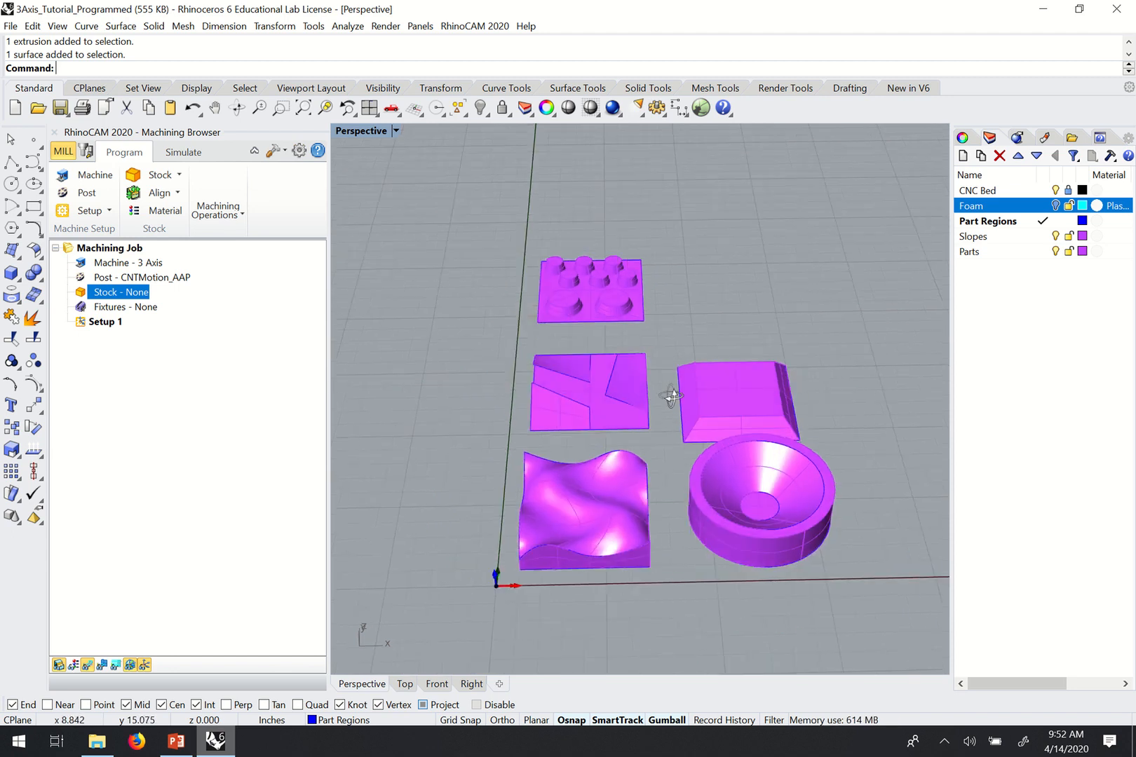
right_drag(671, 384, 678, 387)
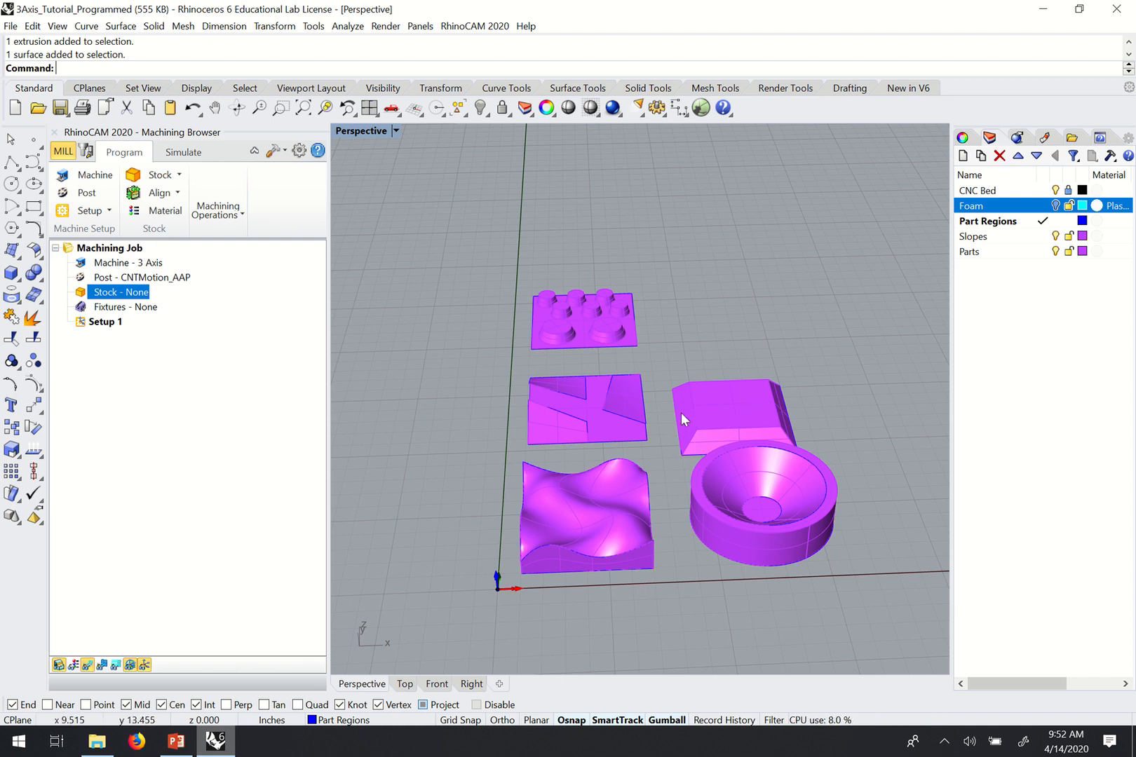
Review the available 3 Axis Adv machining operations, including Parallel Finishing, and close the list without choosing one
click(214, 215)
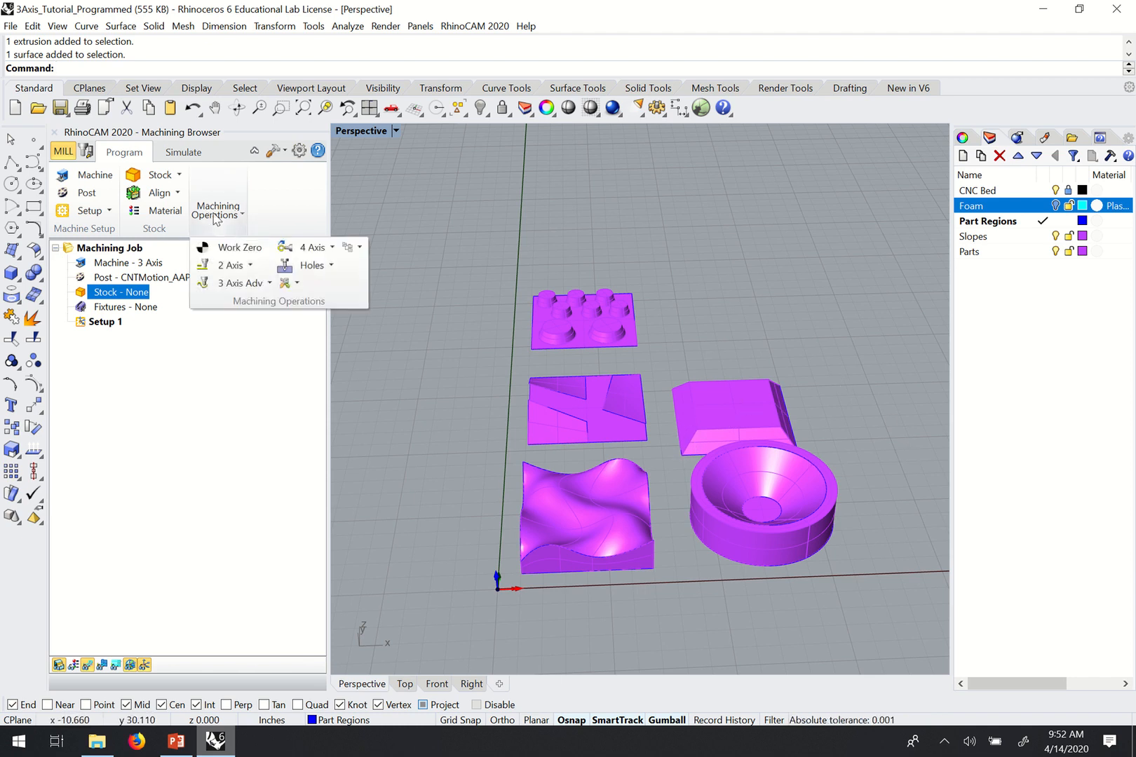
click(250, 285)
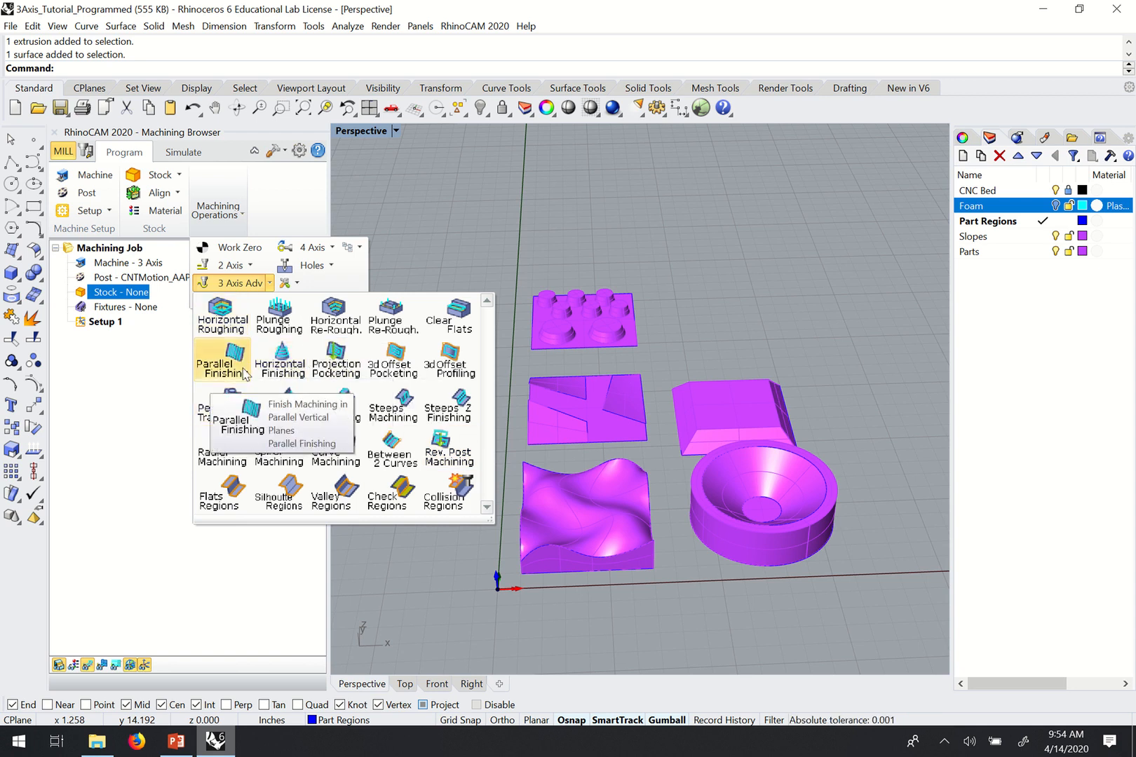
click(446, 233)
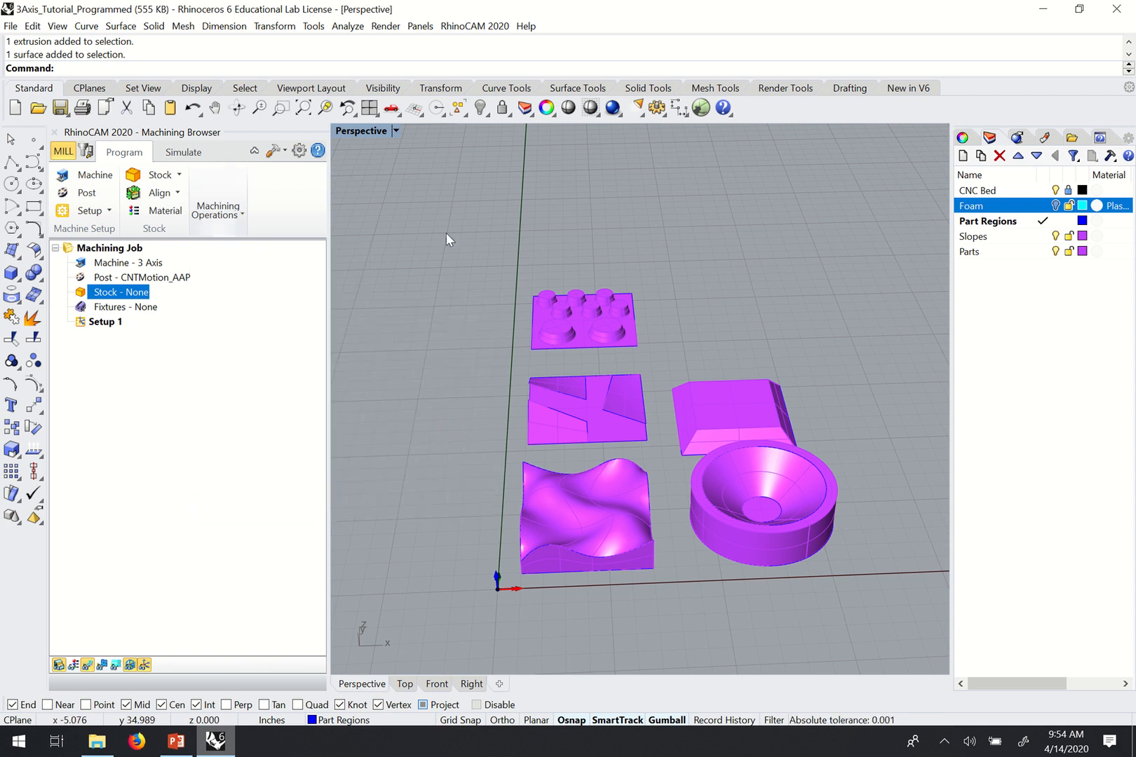